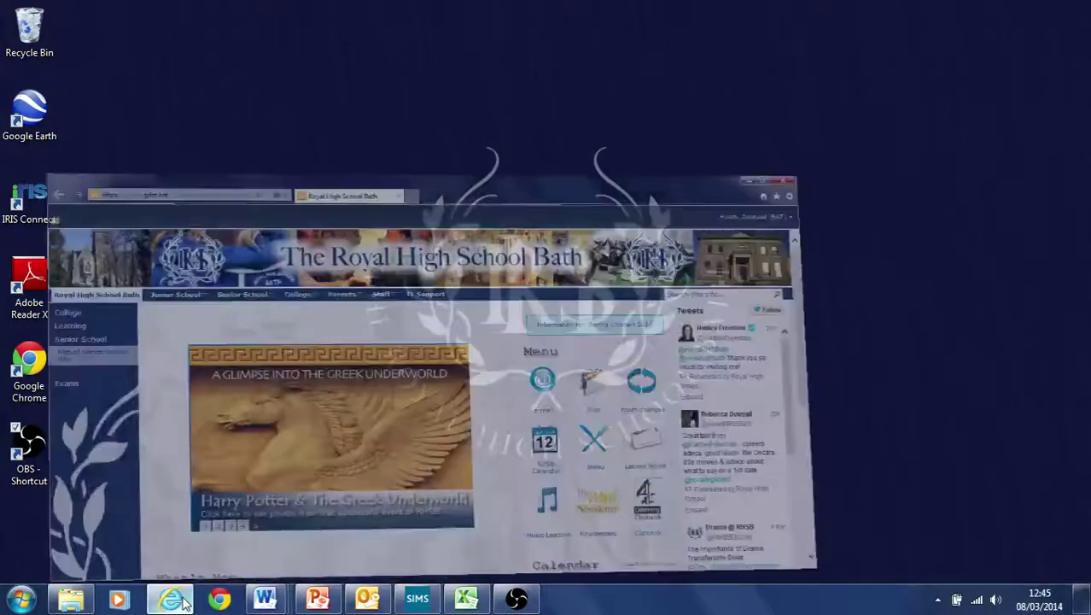
- Load subjects.gdst.net in a new Internet Explorer tab to reach the GDST Subject Collaboration home page
mouse_move(348, 167)
click(519, 32)
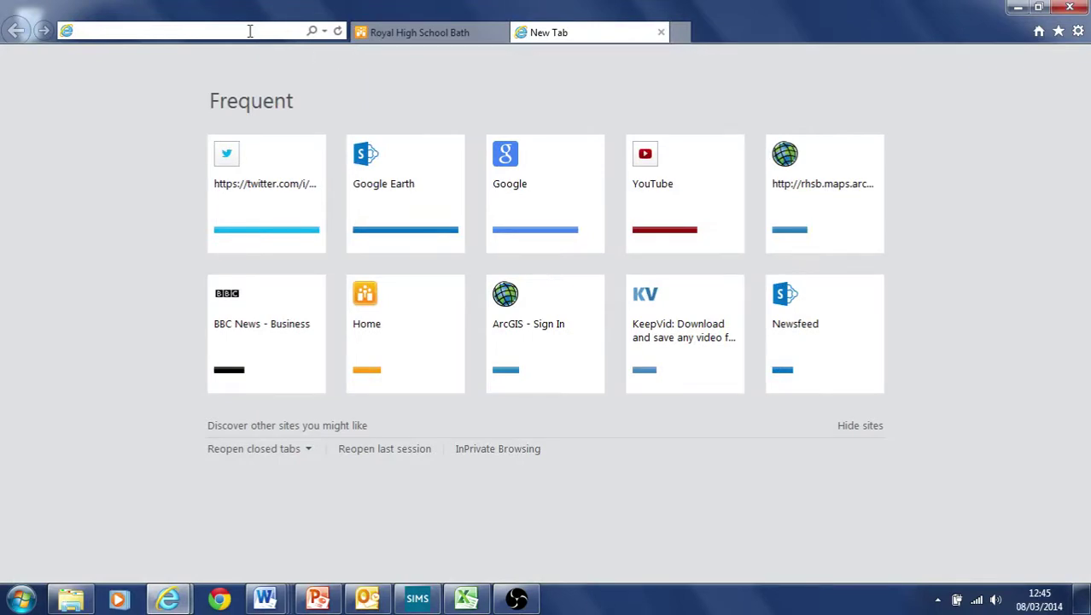
text(subjects)
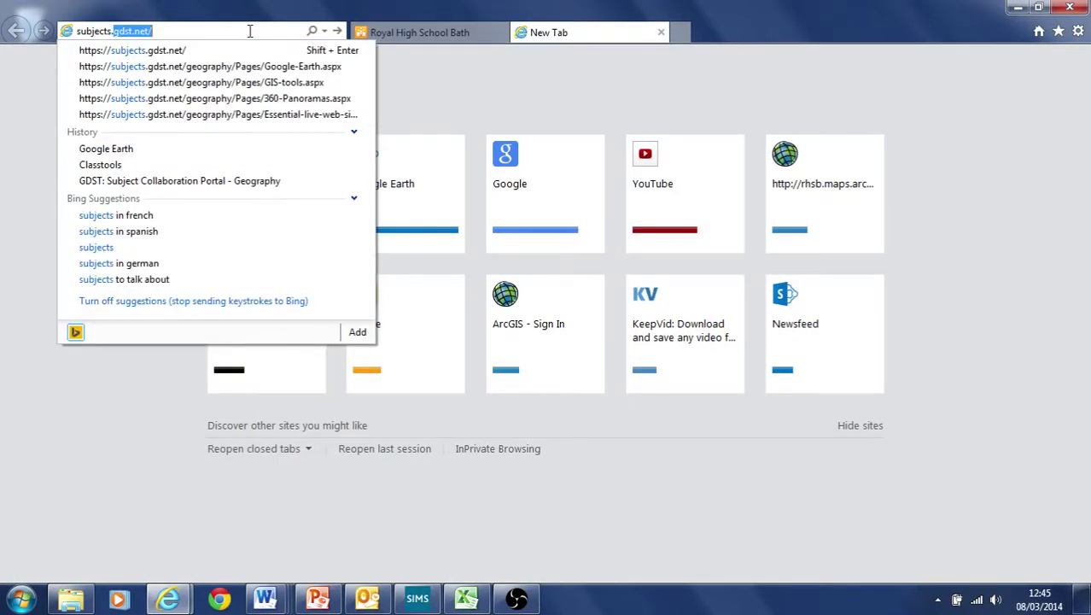
text(.gdst.net)
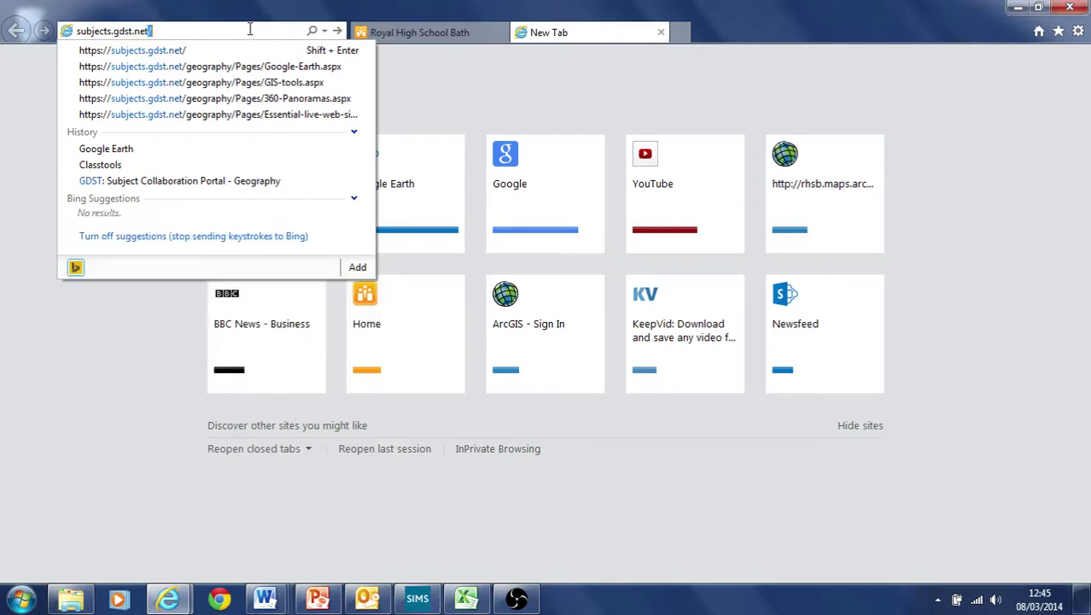
key(Return)
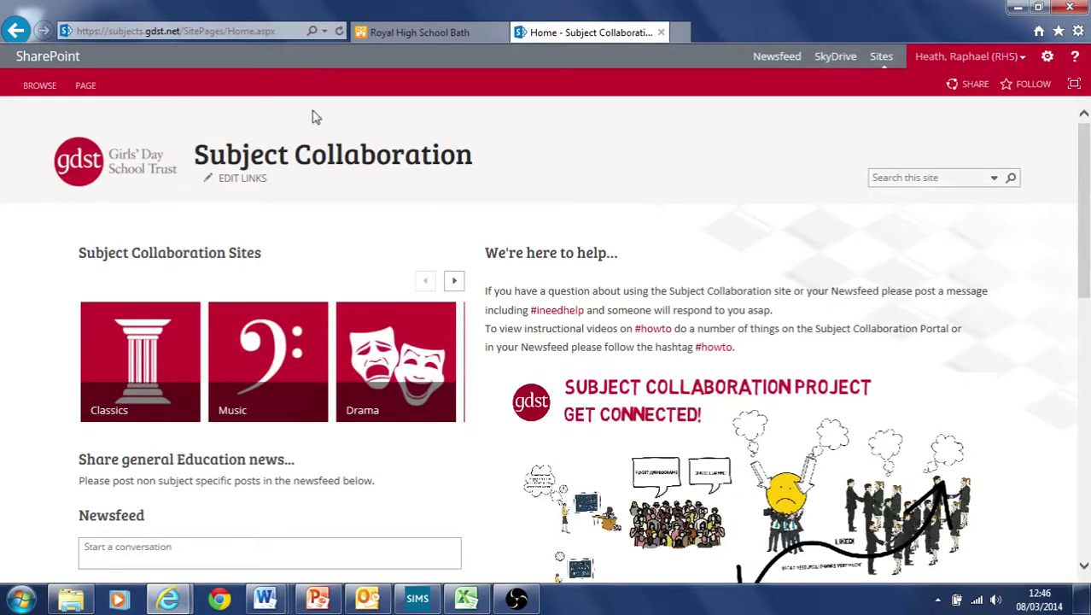
- Advance the subject sites carousel twice and open the Geography tile
click(455, 281)
click(455, 282)
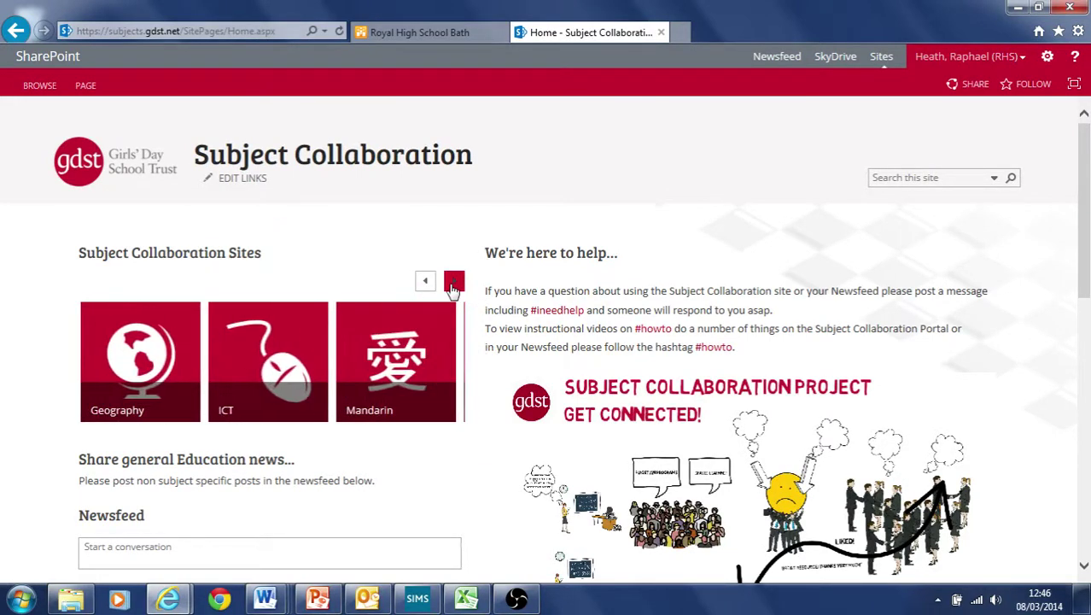
click(143, 366)
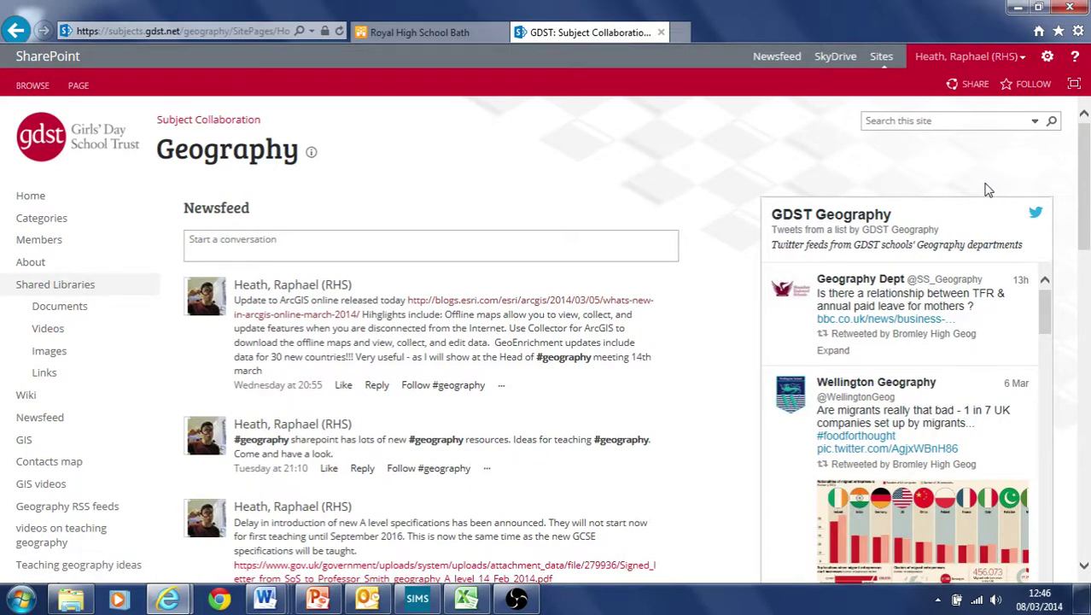
mouse_move(1087, 162)
mouse_down()
mouse_move(1086, 234)
mouse_move(1085, 162)
mouse_up()
drag(1047, 305, 1074, 302)
drag(1082, 180, 1087, 315)
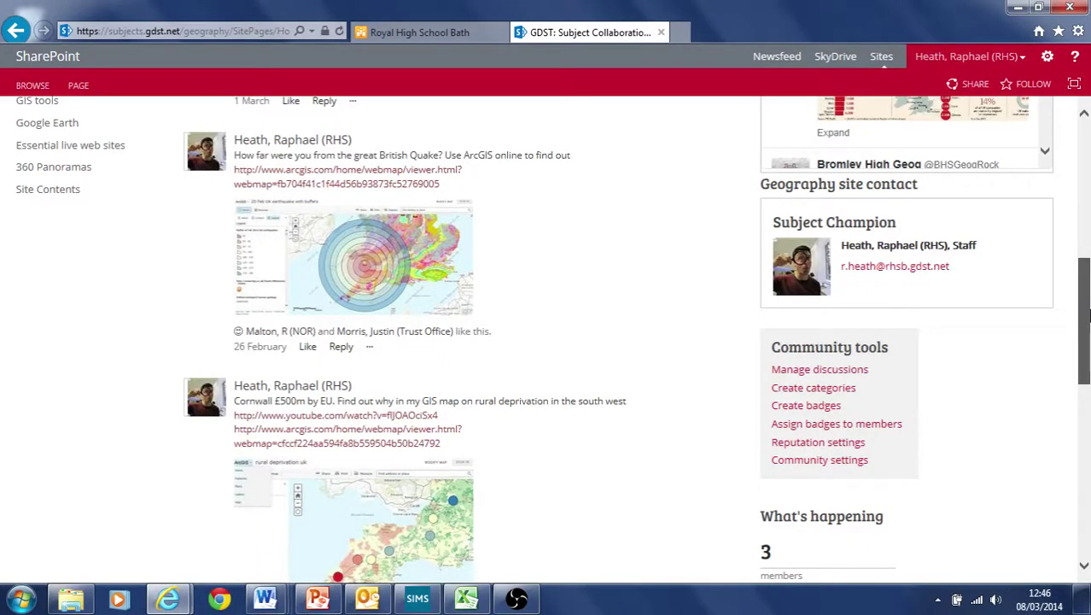
drag(1088, 316, 1072, 183)
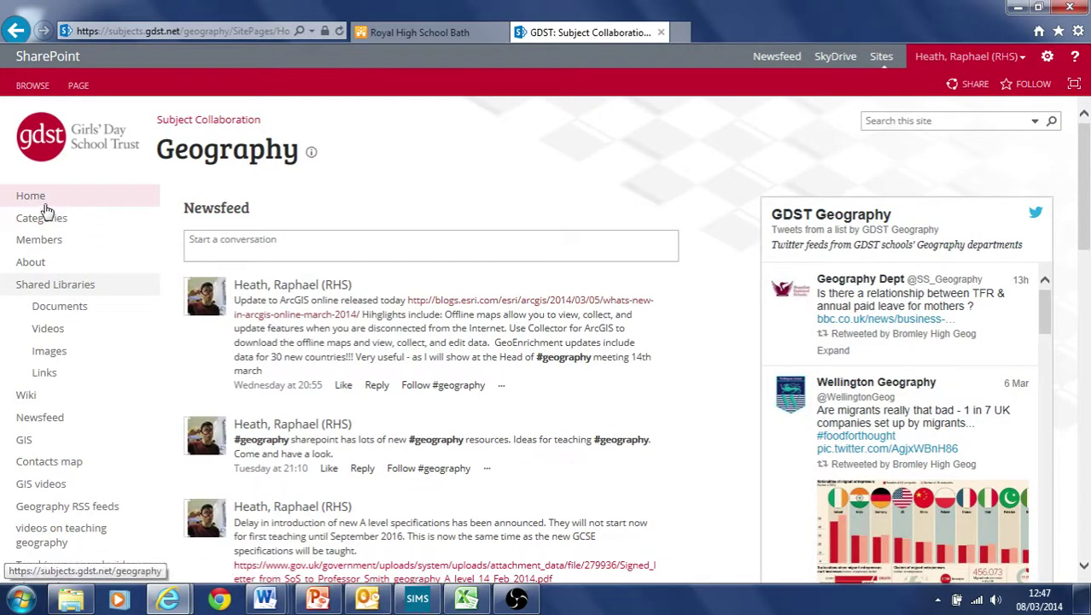
- Go to the Geography Categories page and open 'Collaboration ideas in geography'
click(57, 227)
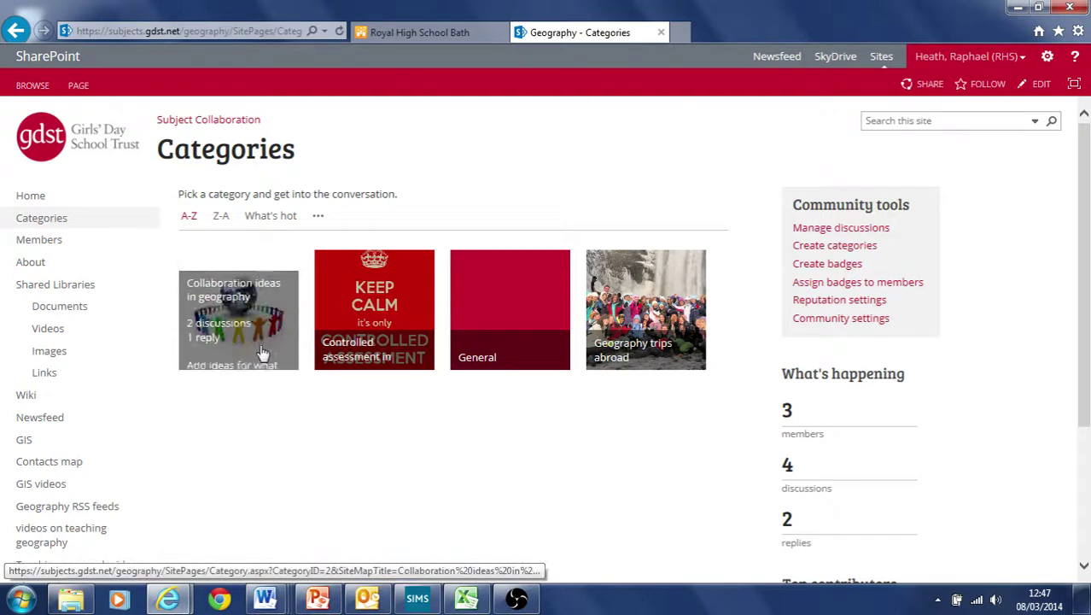
click(224, 297)
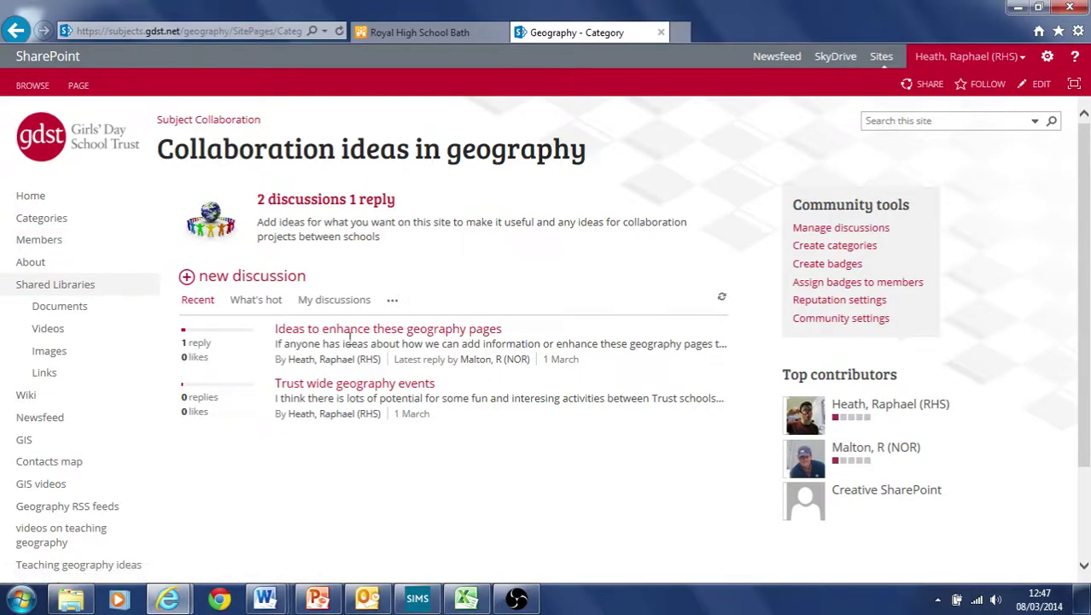
- Read the 'Ideas to enhance these geography pages' discussion and its reply, then return to Categories
click(316, 331)
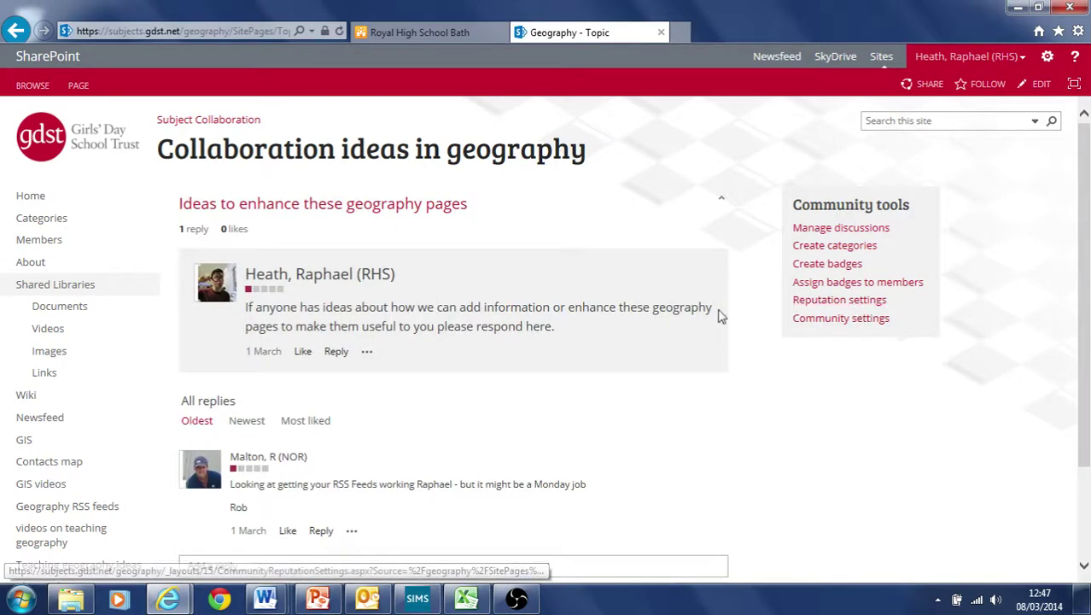
mouse_move(1086, 262)
mouse_down()
mouse_move(1086, 333)
mouse_move(1086, 254)
mouse_up()
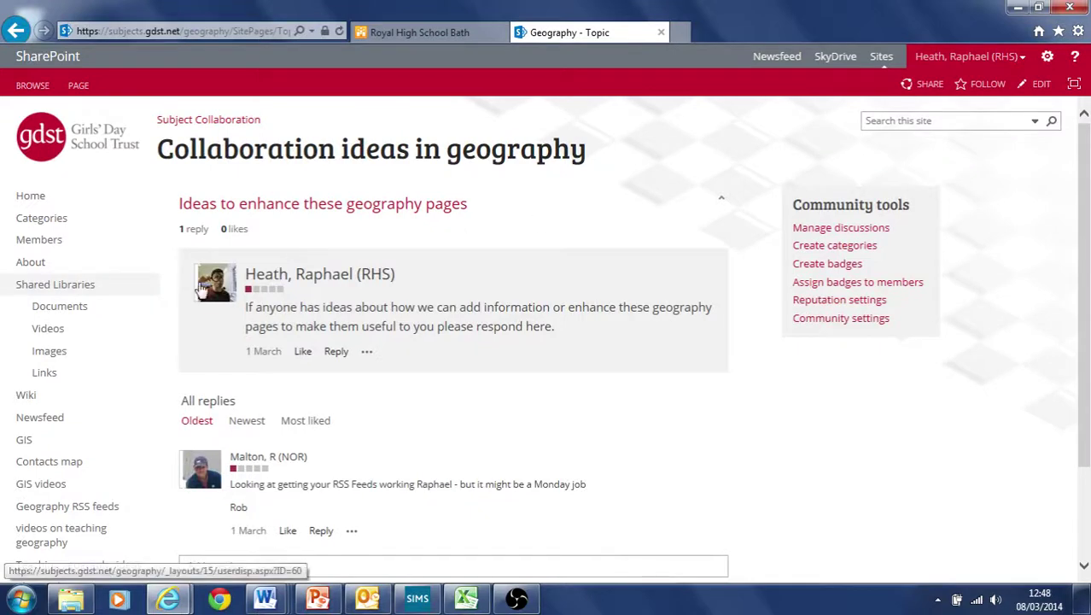
click(39, 219)
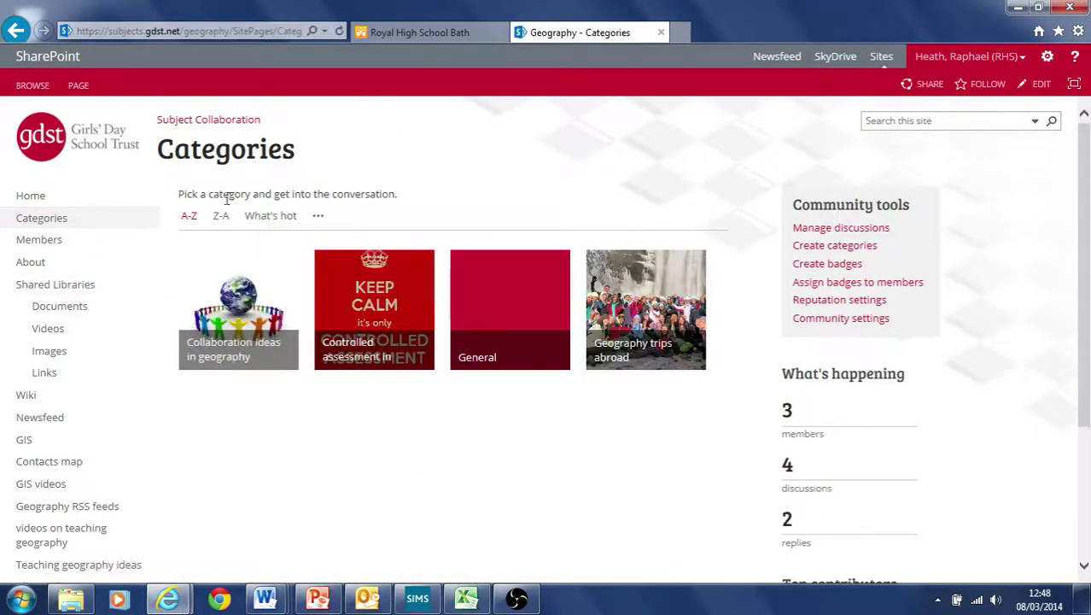
click(76, 87)
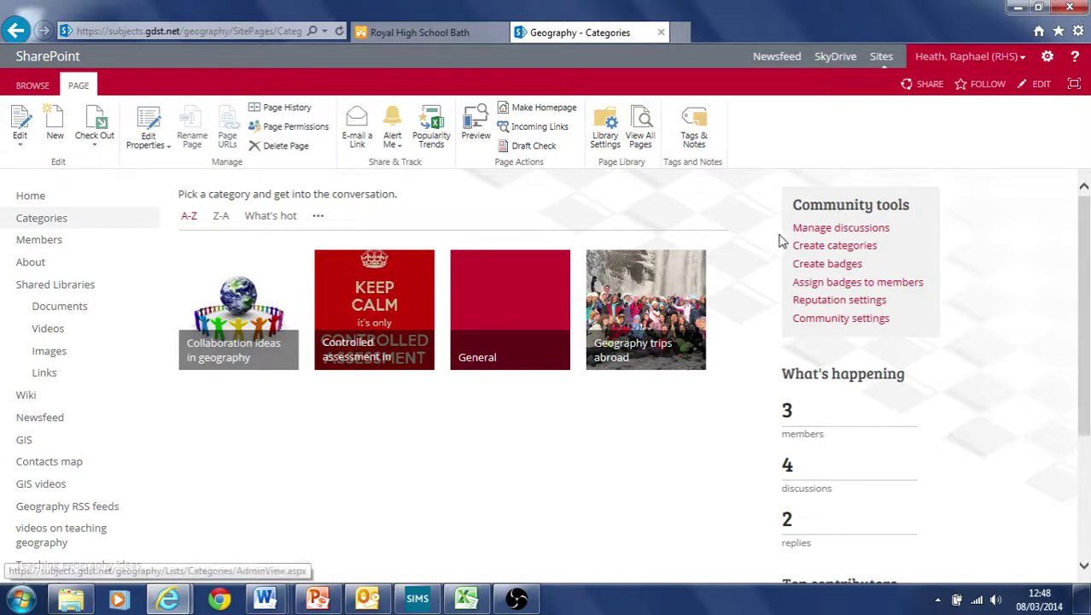
click(41, 87)
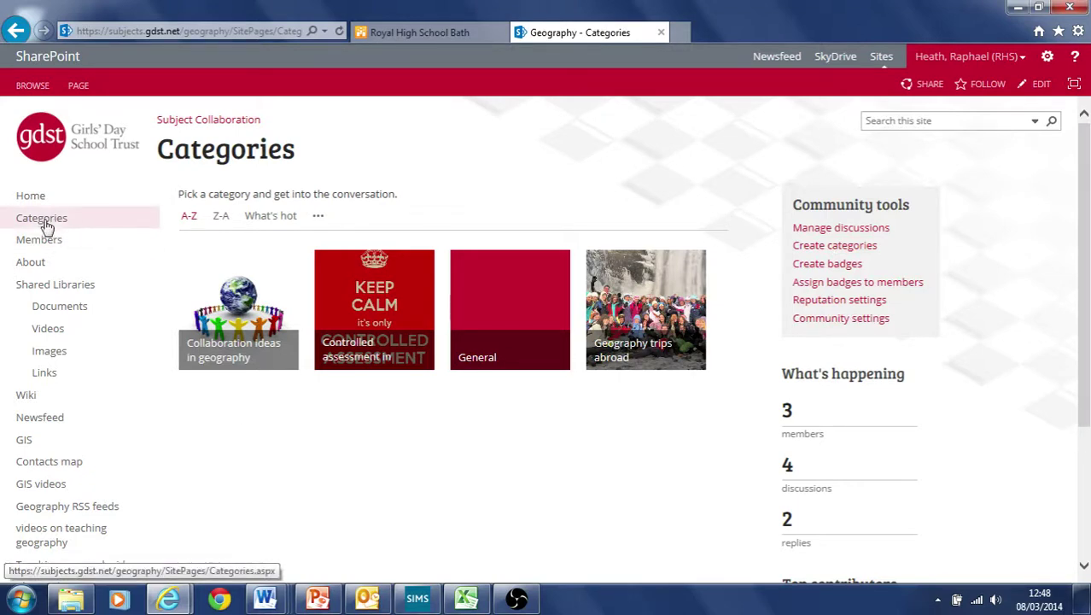
- View the three-member Members list, then return to the Geography home page via Shared Libraries
click(45, 247)
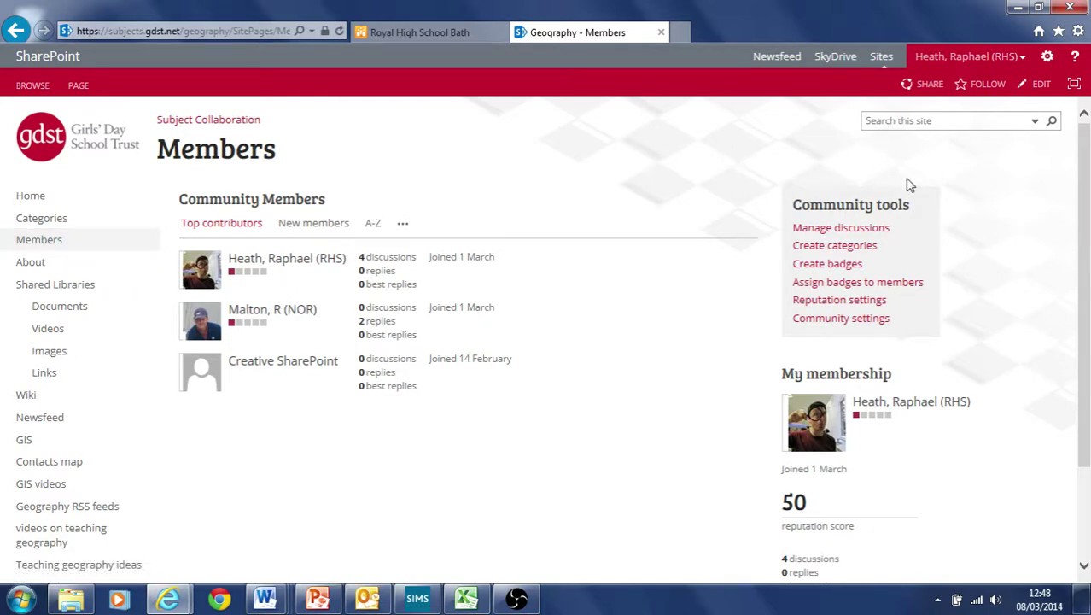
click(58, 290)
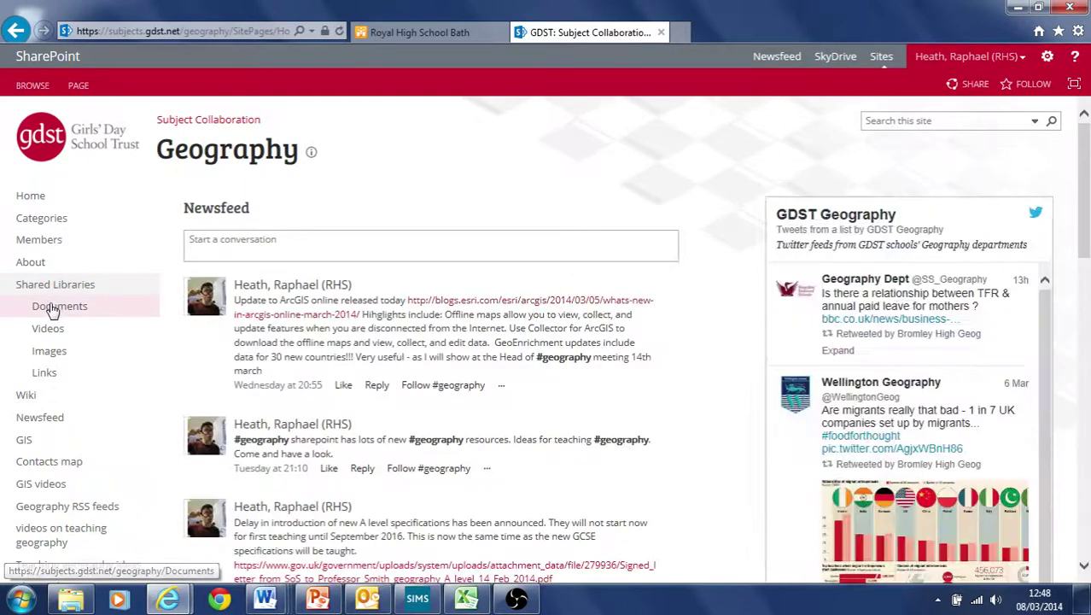
- Open the Documents library, then its 'GIS skills and teaching resources' folder of seven GIS files
click(62, 306)
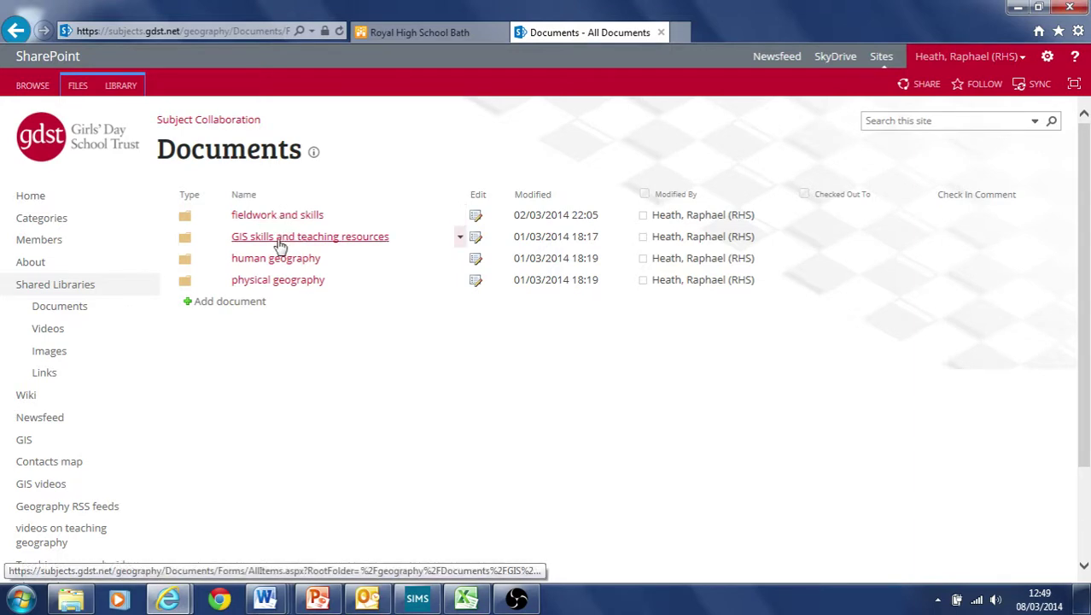
click(284, 239)
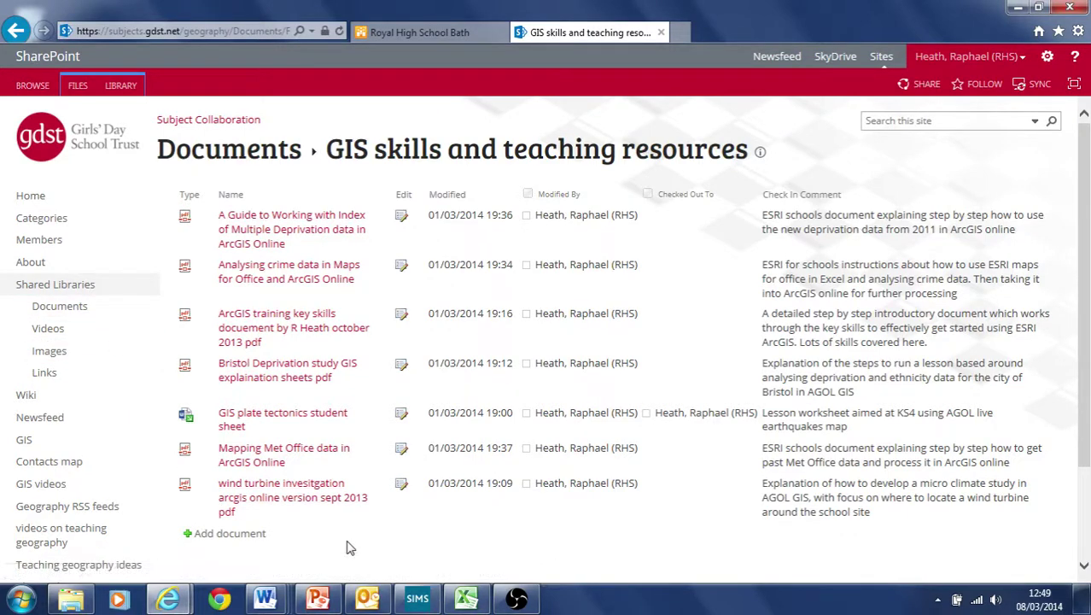
click(226, 534)
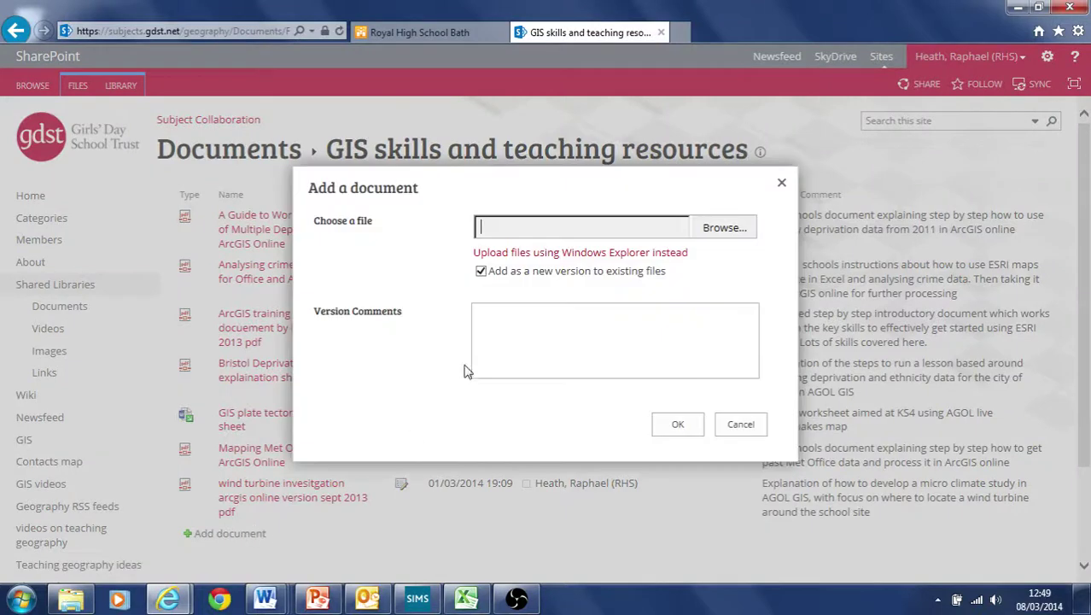
click(712, 229)
click(520, 320)
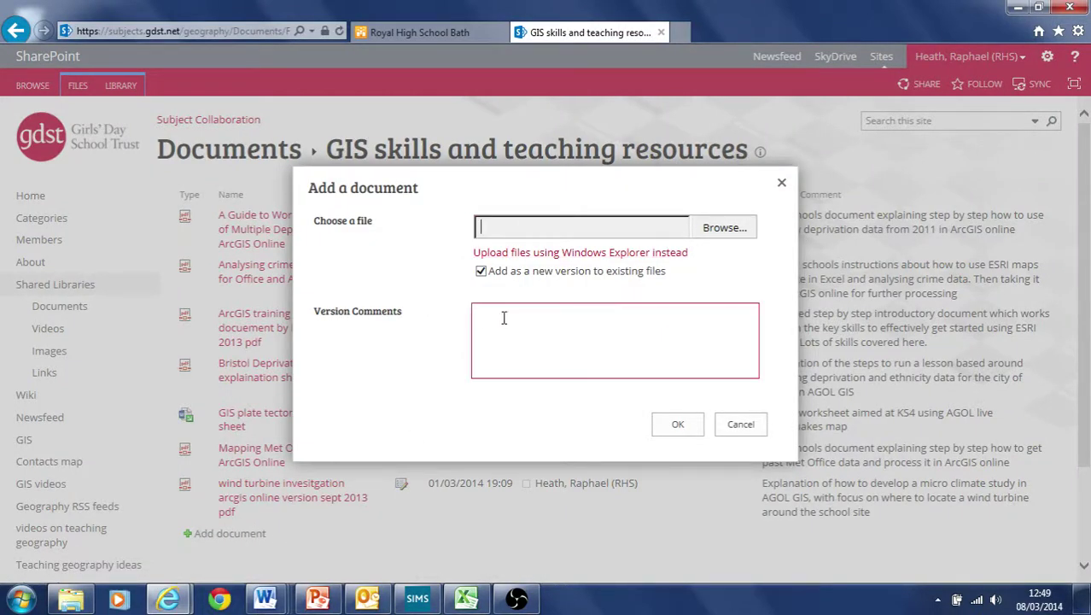
click(731, 434)
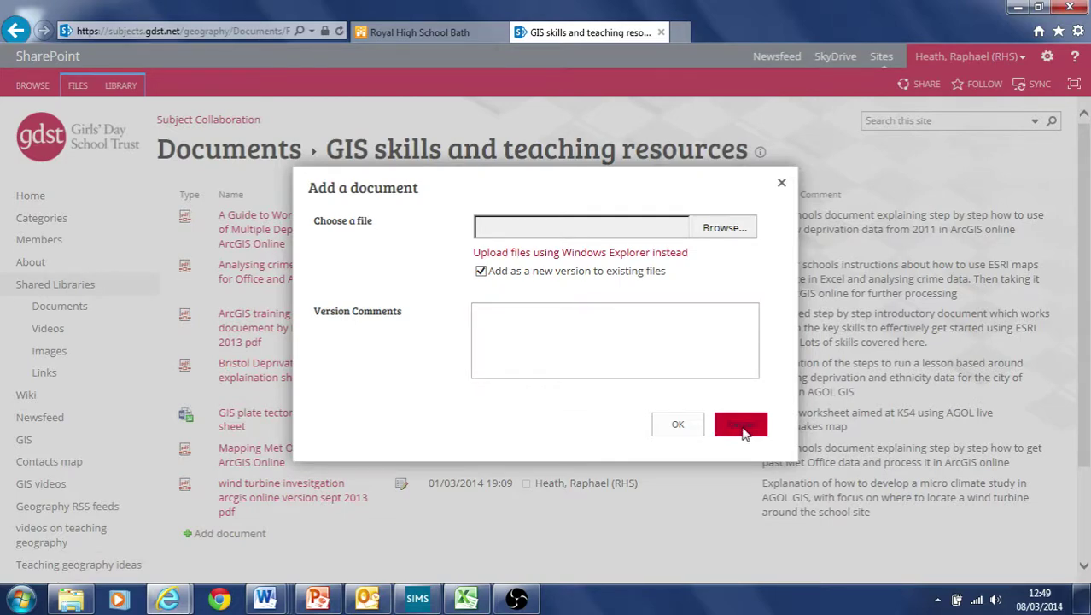
click(741, 431)
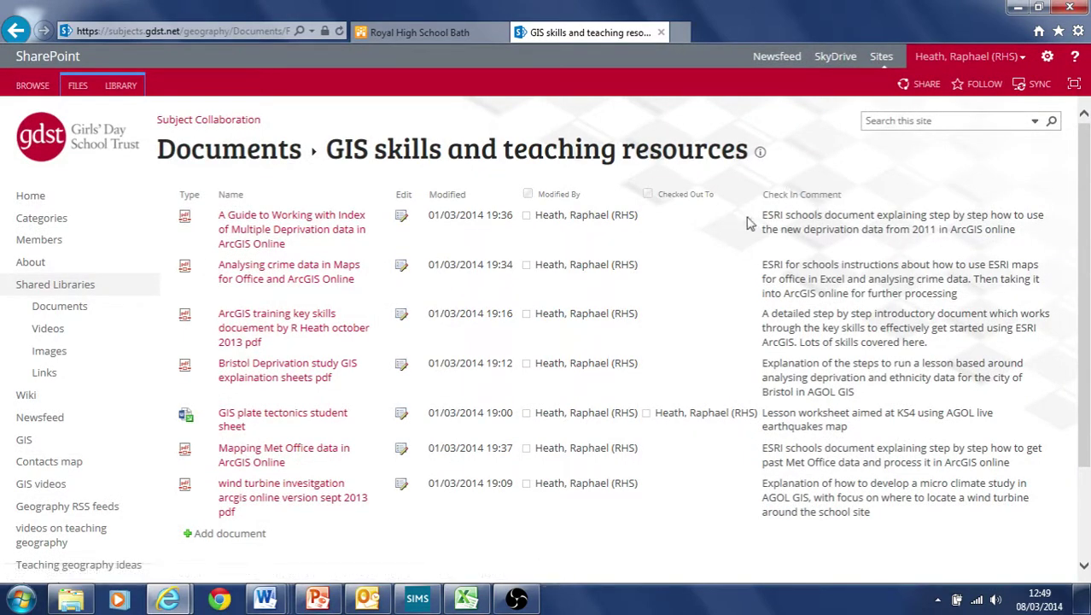
- Highlight a check-in comment, return to the Documents library root, and toggle the FILES ribbon
drag(772, 216, 1016, 242)
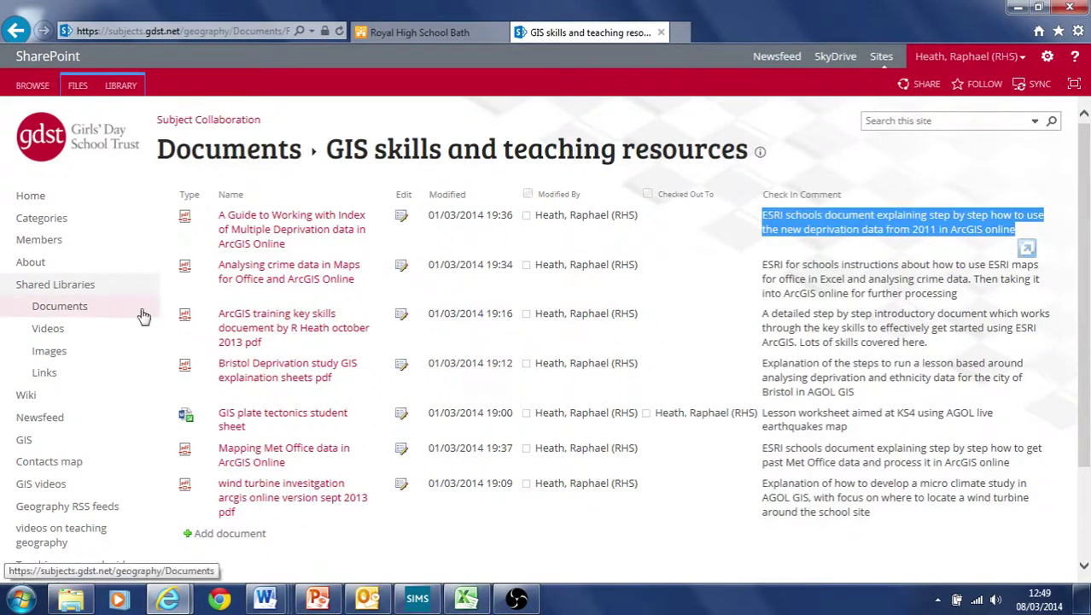
click(564, 565)
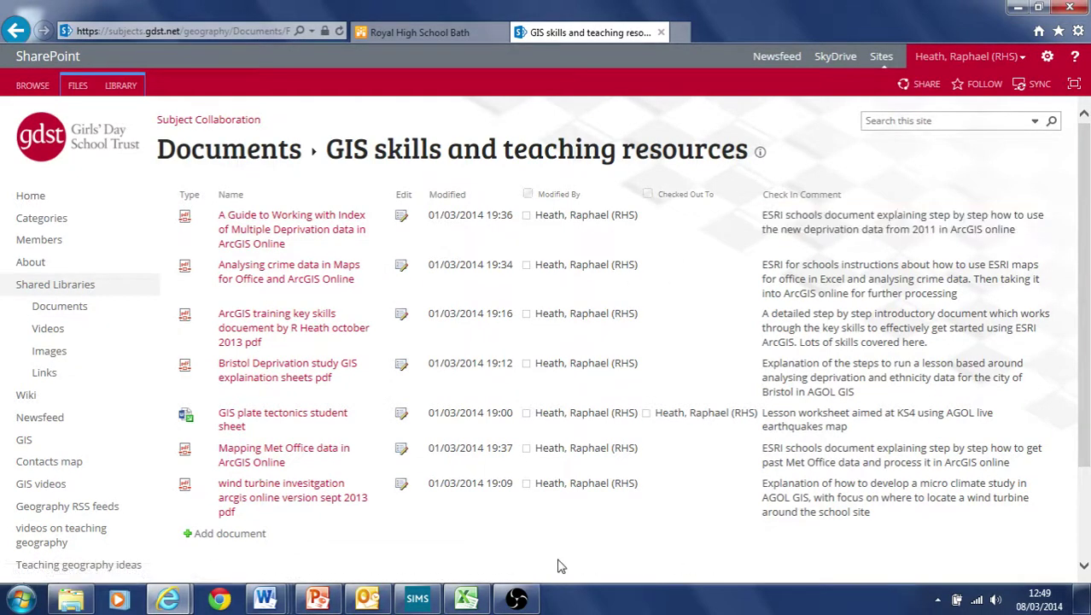
click(48, 310)
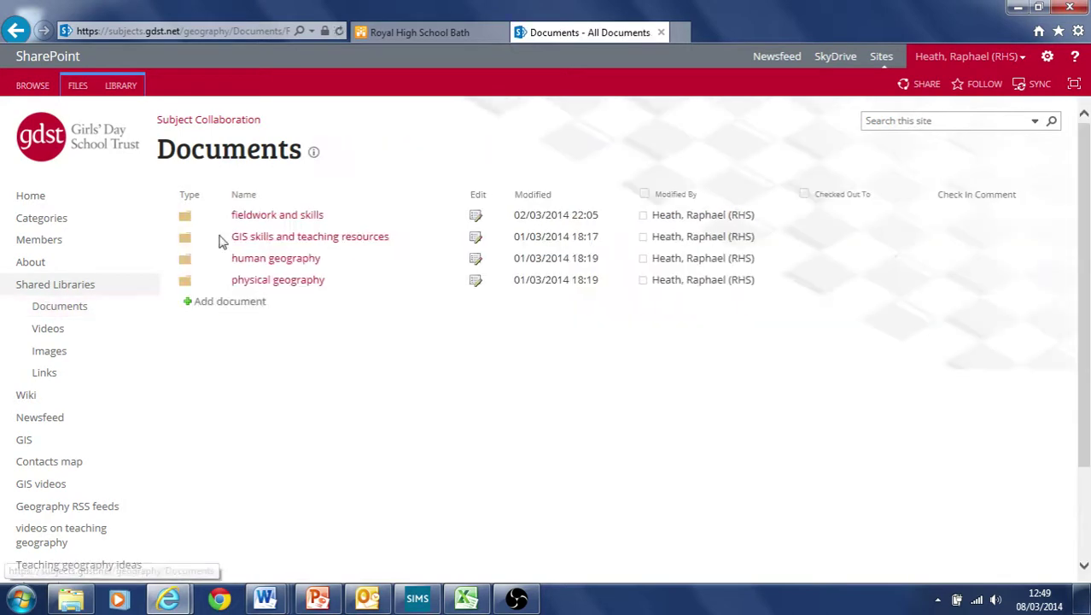
click(78, 89)
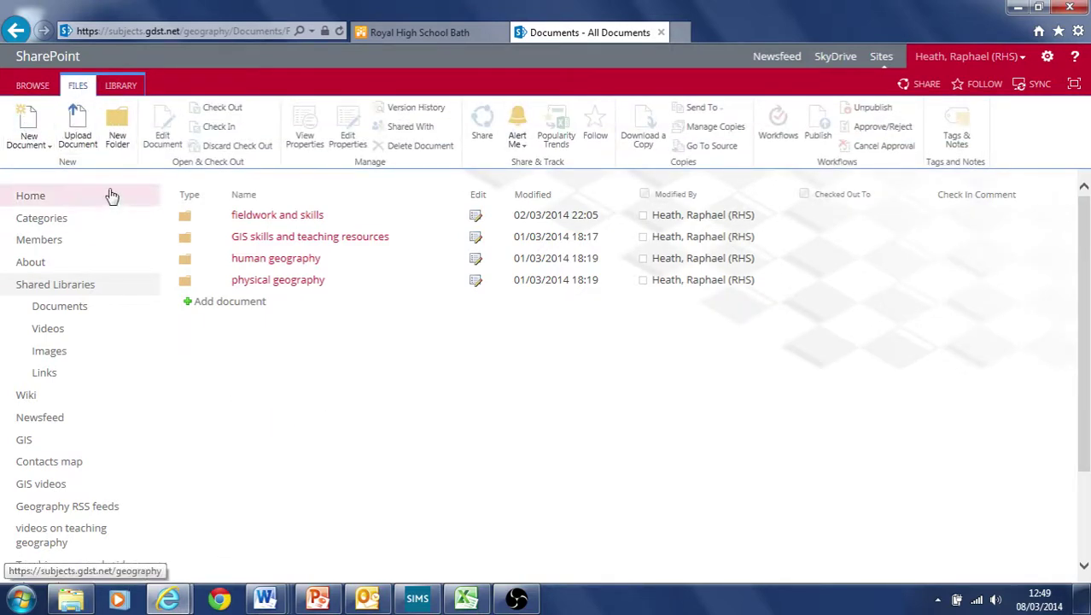
click(32, 85)
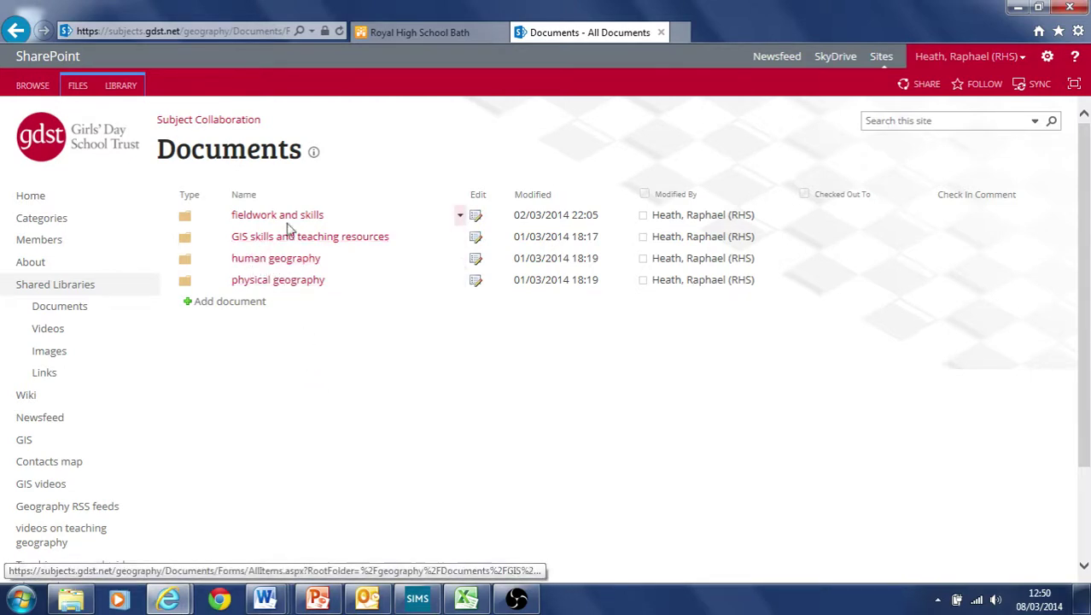
- Browse the Videos and Images libraries, then open the Links list with its five folders
click(75, 333)
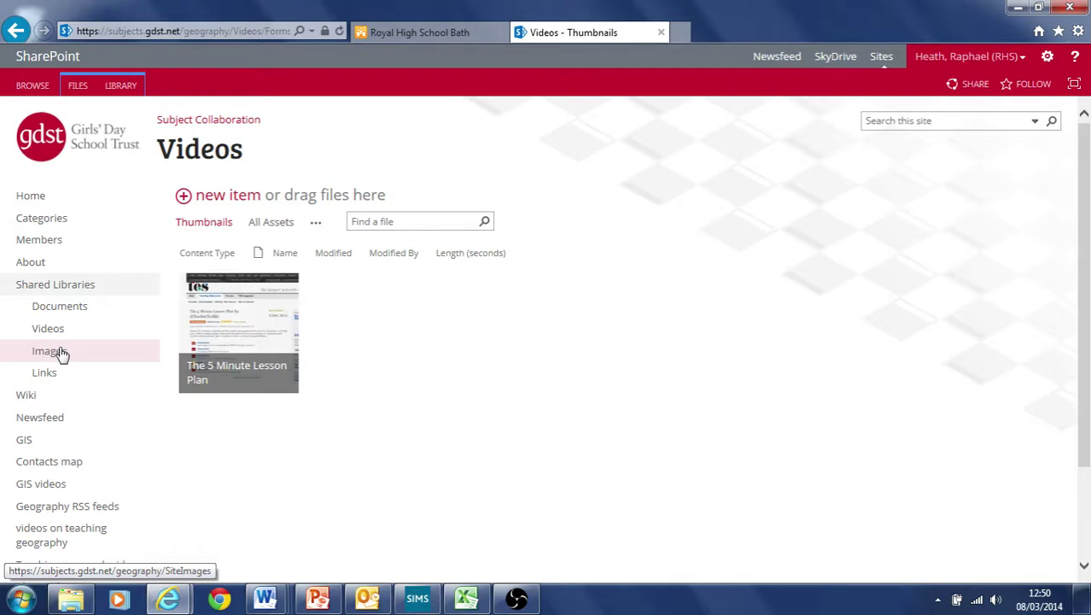
click(59, 354)
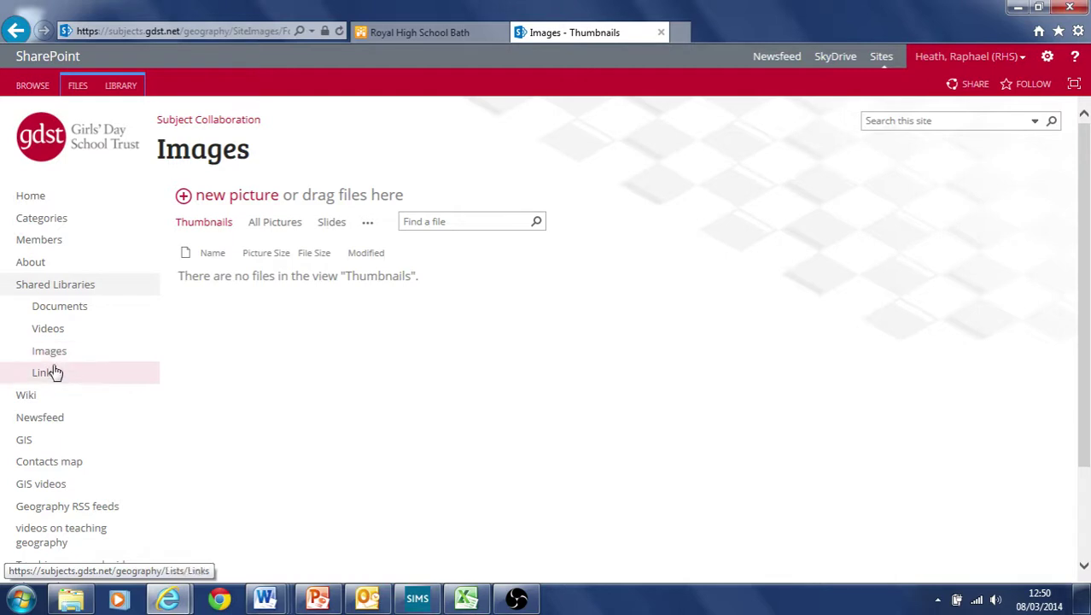
click(47, 373)
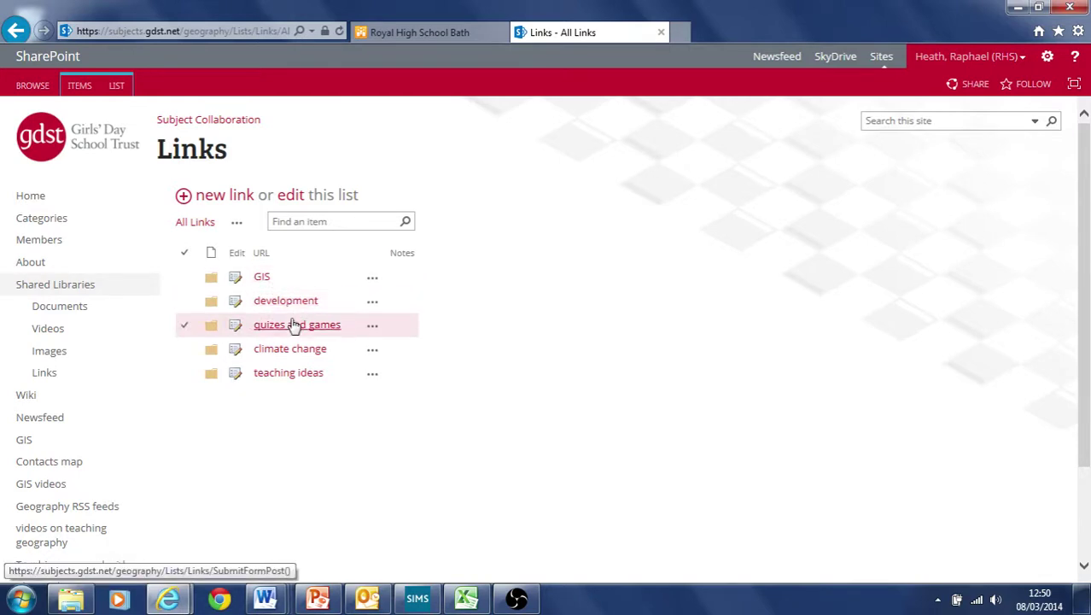
- Open the 'quizes and games' folder, try Geo Guesser, then start and cancel a new link
click(293, 326)
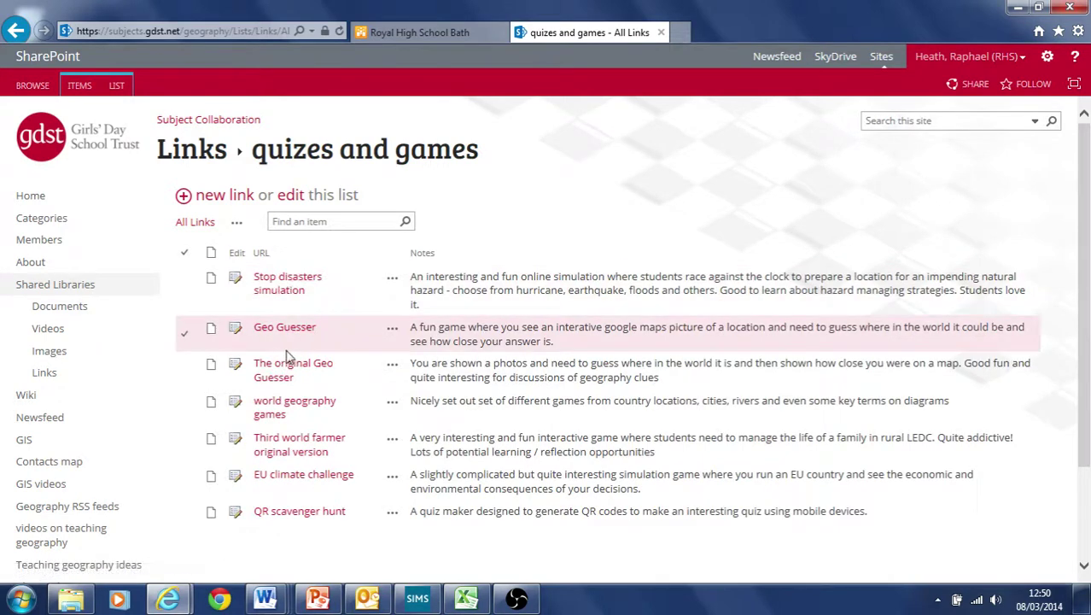
click(285, 331)
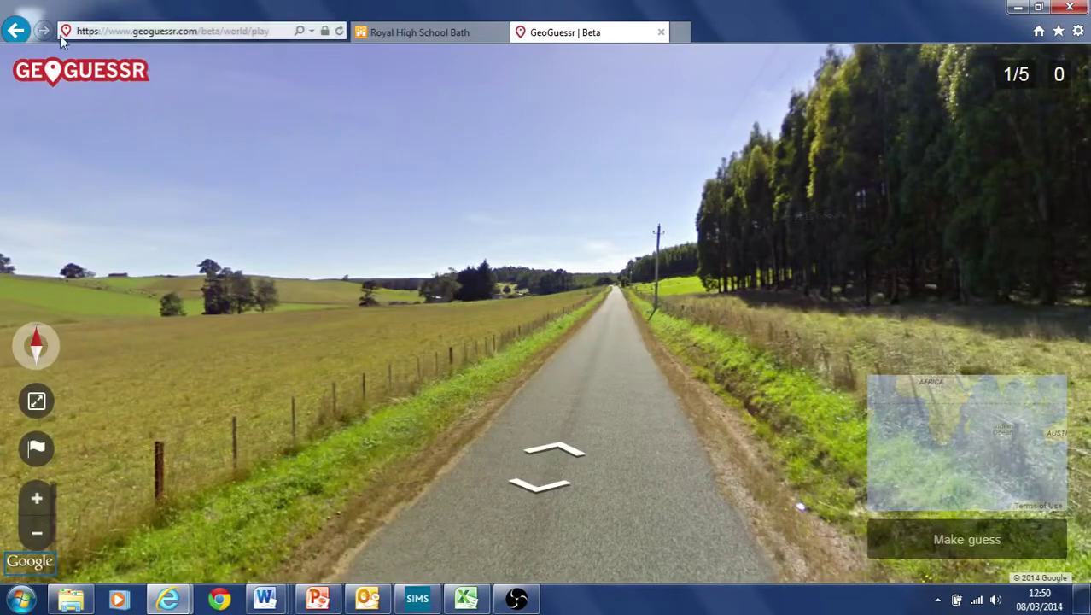
click(9, 31)
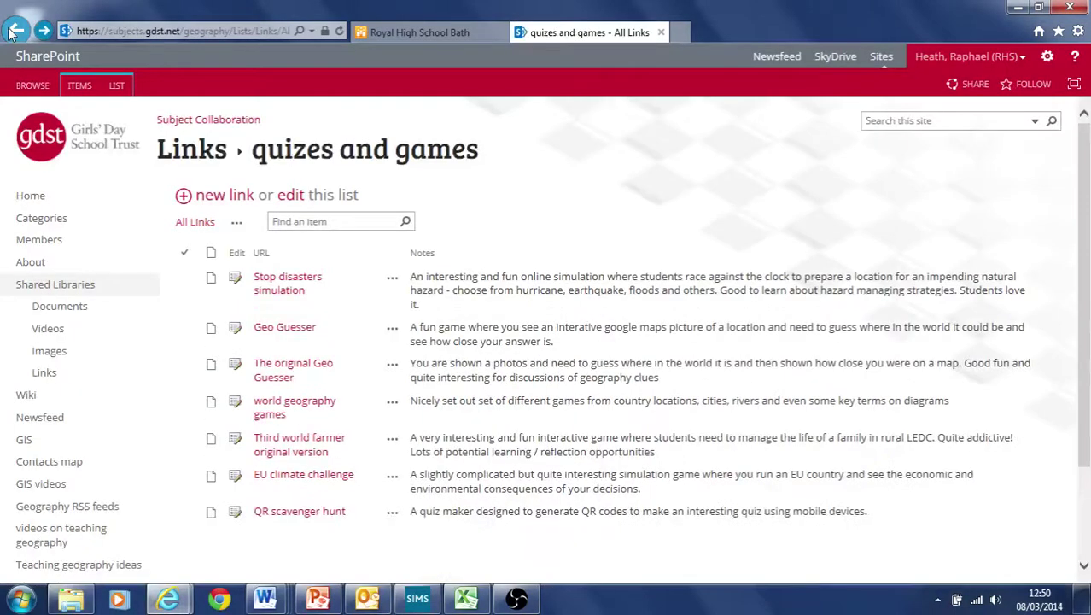
click(219, 202)
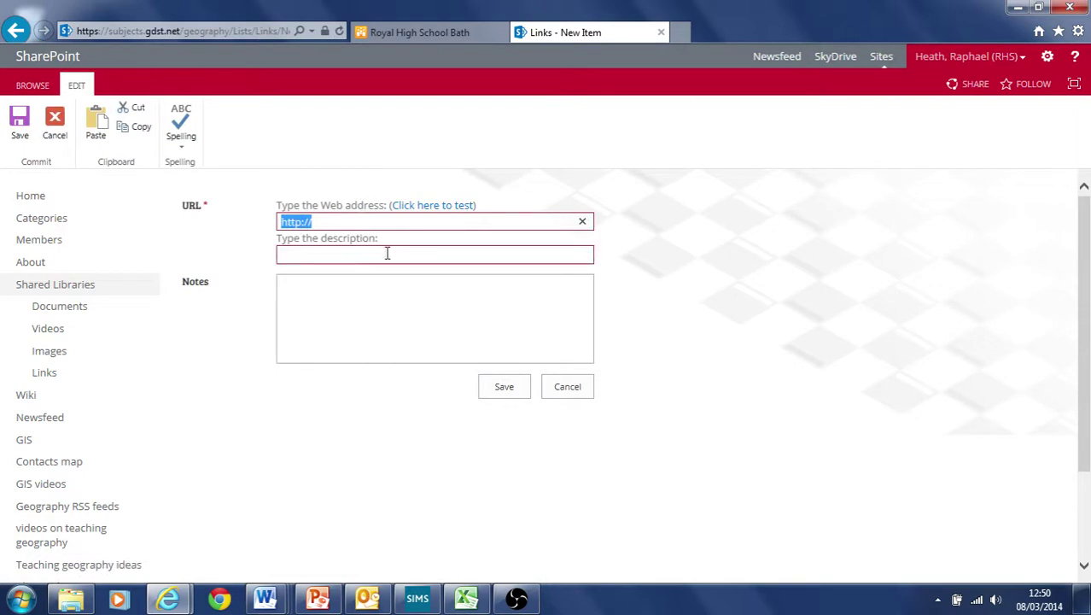
click(570, 387)
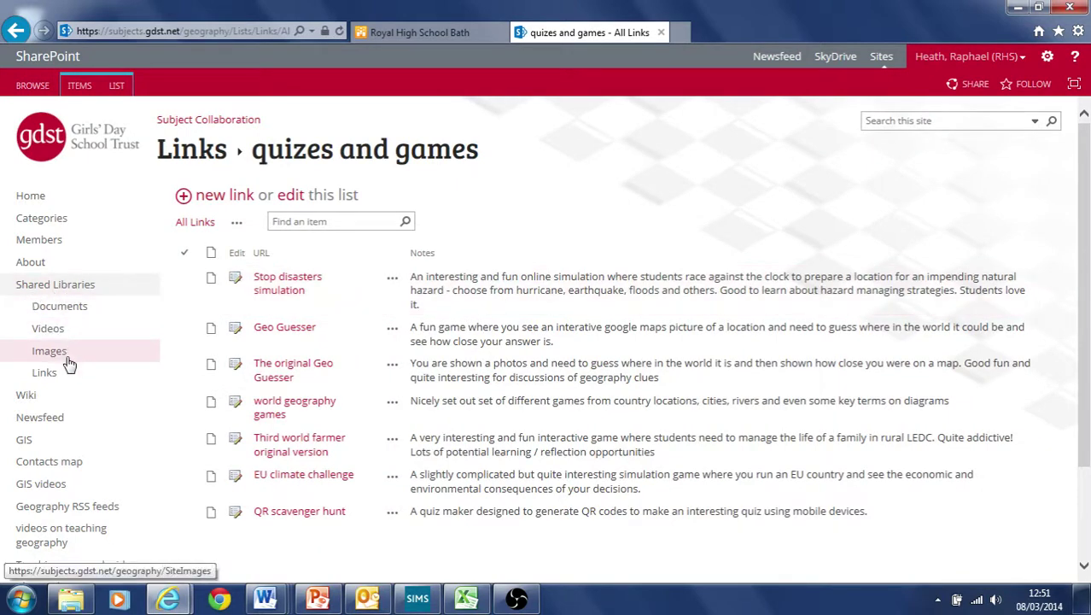
- Open the Wiki's 'Best Geography Apps for mobile devices' page and browse its iPad and Android app lists
click(31, 400)
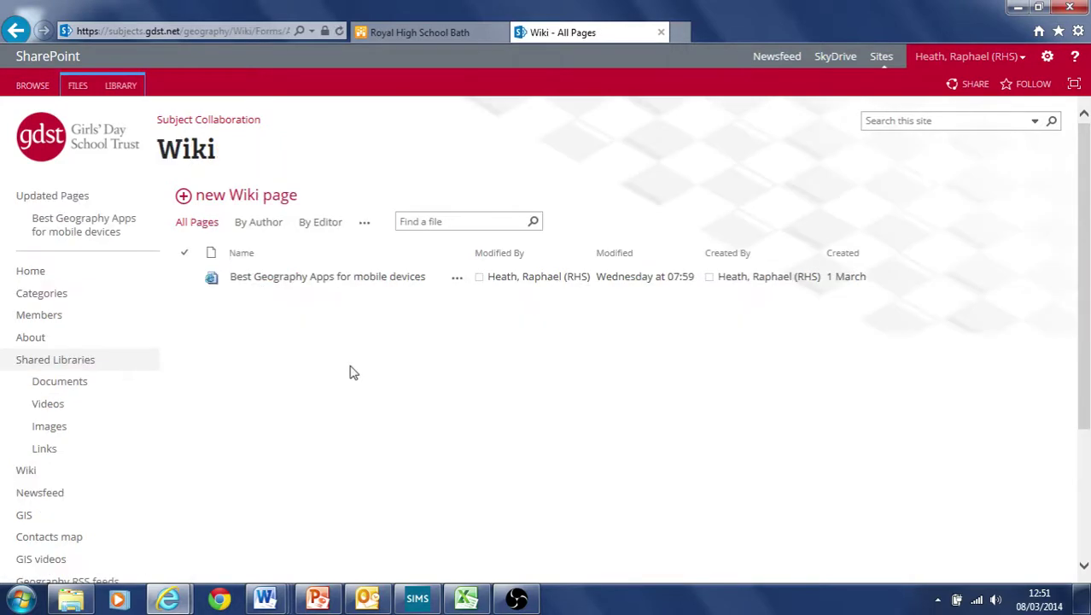
click(330, 286)
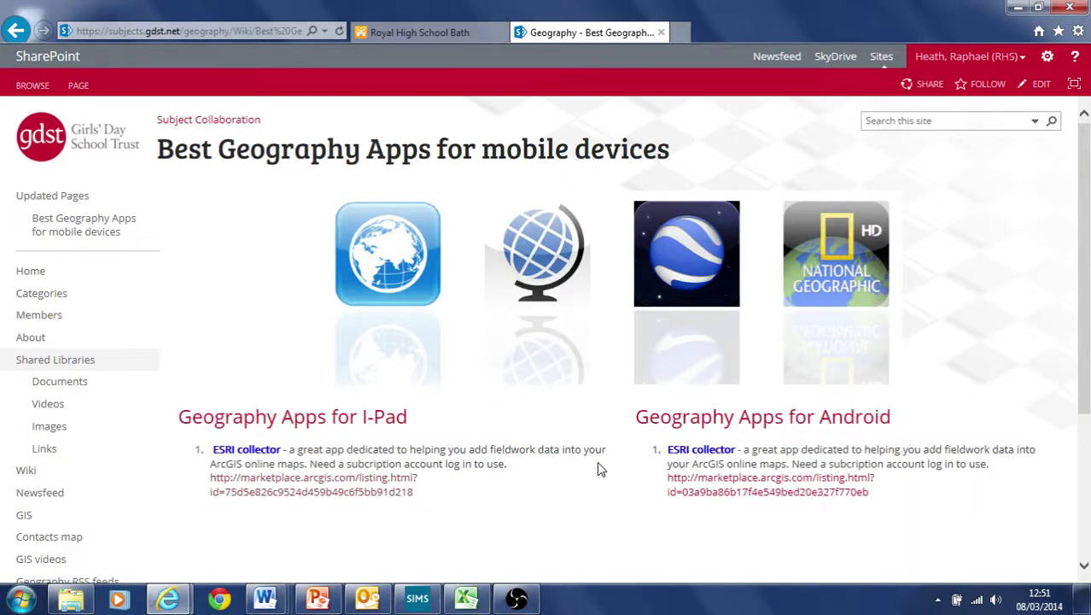
scroll(600, 469, down, 2)
scroll(599, 466, up, 2)
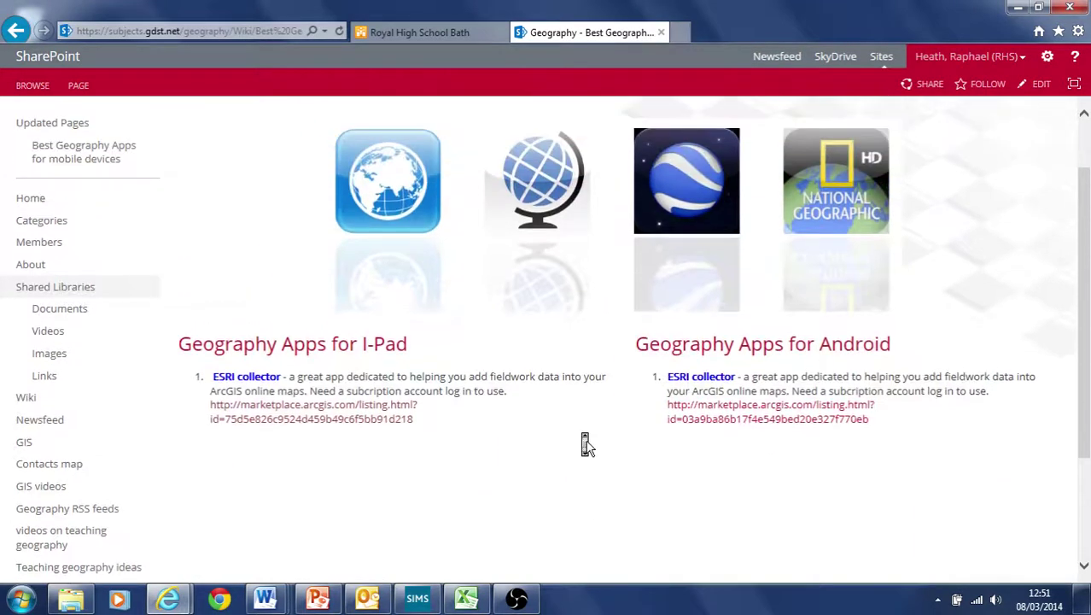
scroll(557, 395, up, 1)
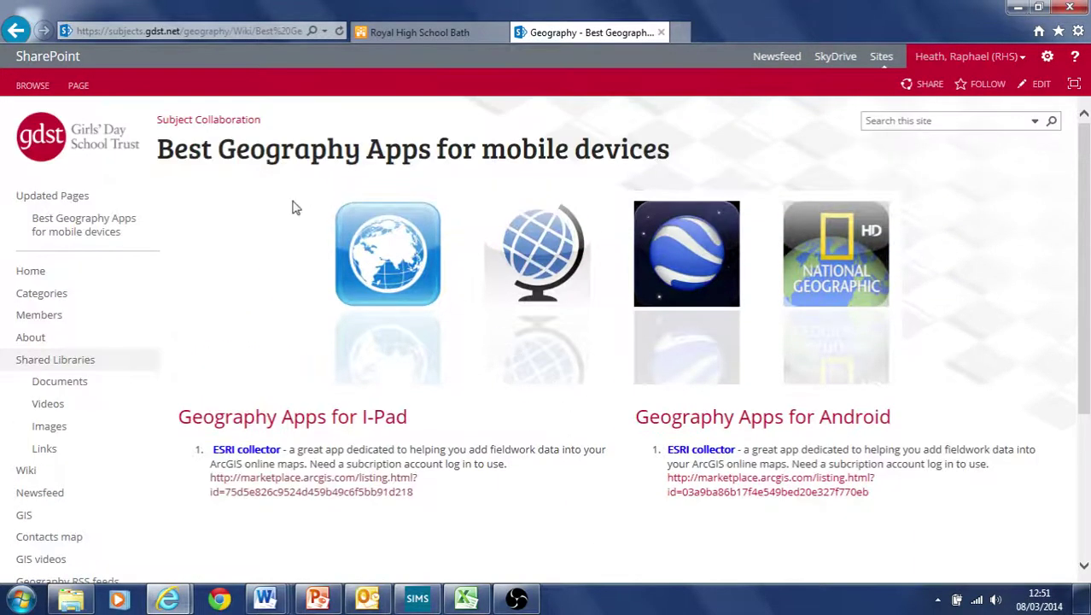
click(79, 85)
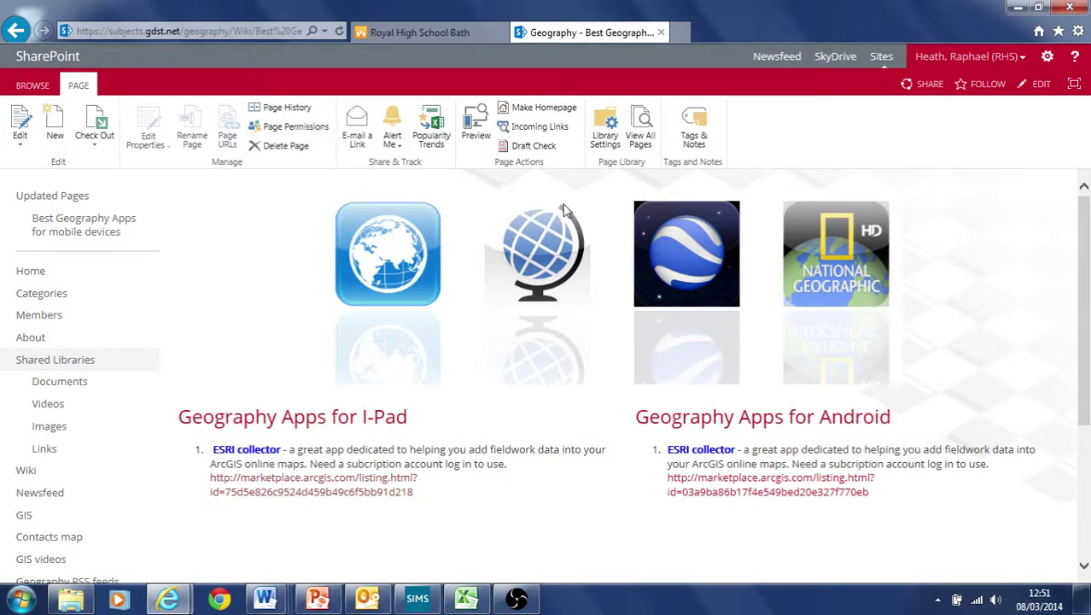
click(32, 84)
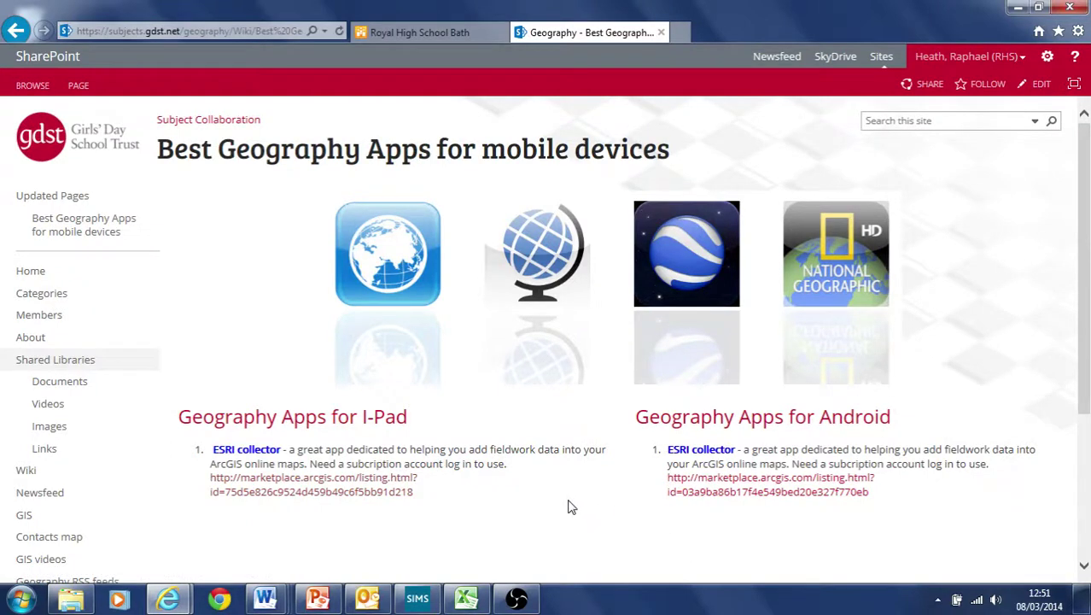
scroll(569, 505, down, 1)
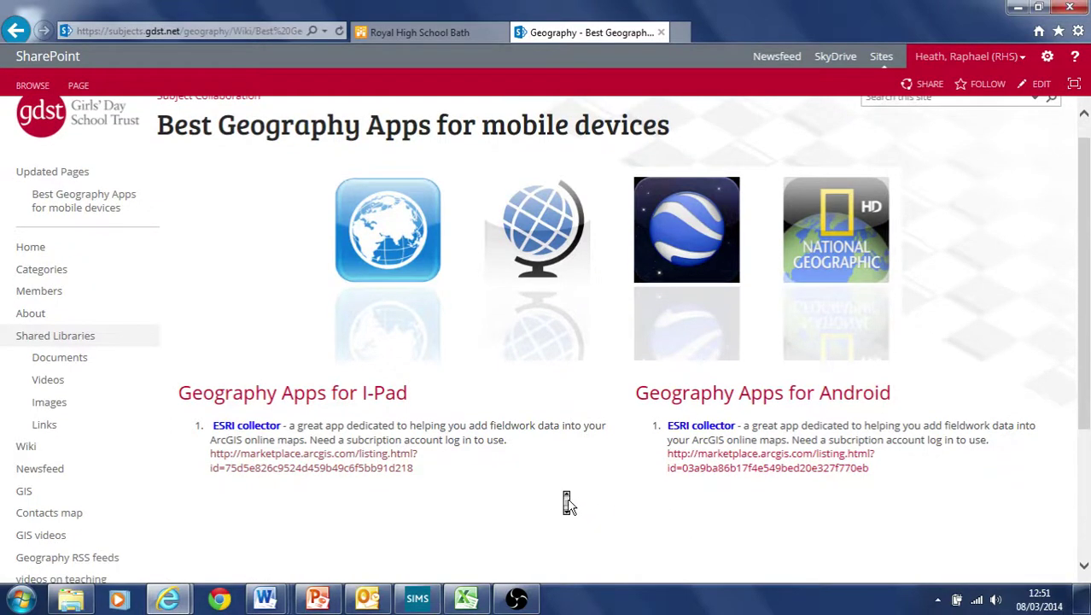
- Return to the Wiki library's All Pages list, cancelling a new wiki page without adding it
click(26, 447)
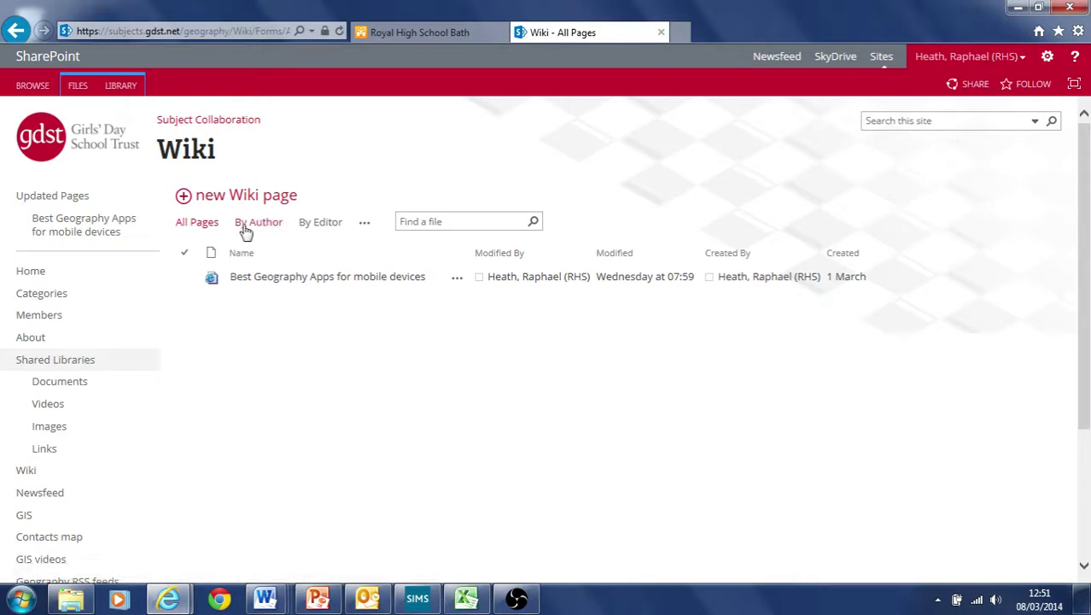
click(265, 198)
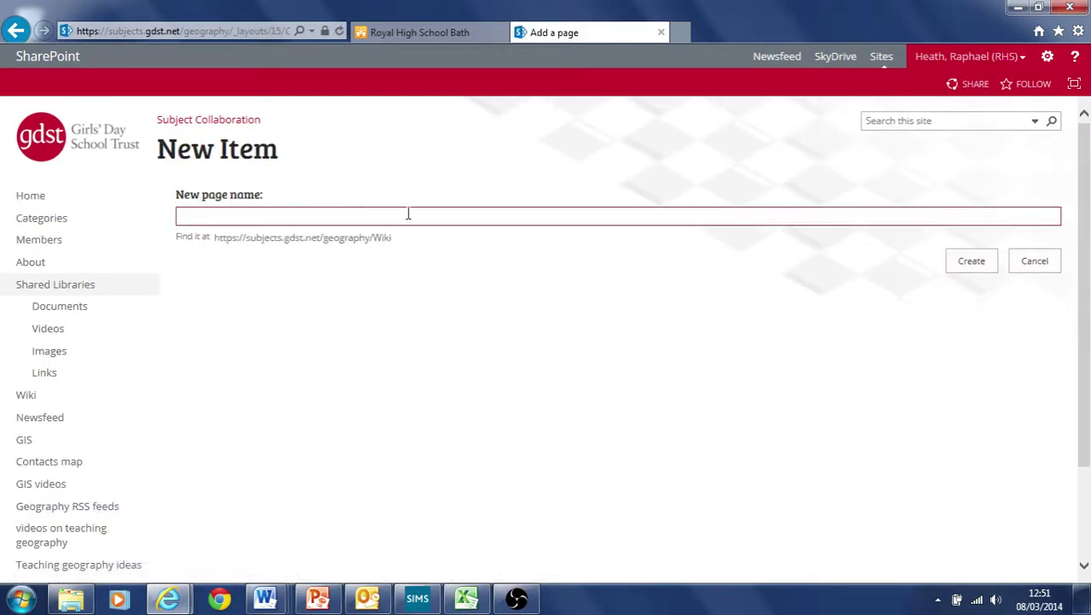
click(1040, 268)
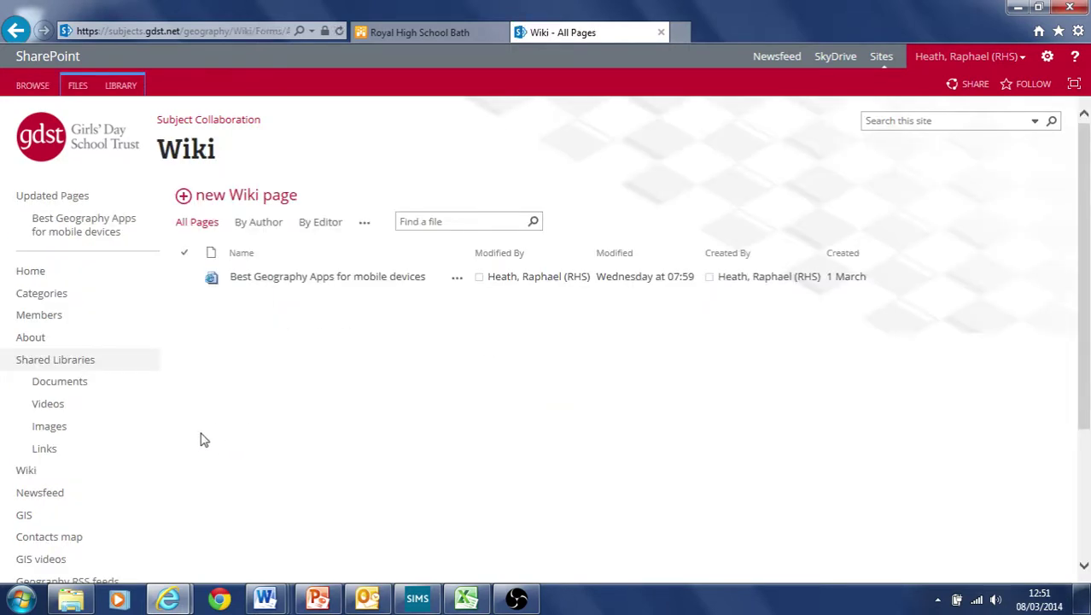
scroll(214, 445, down, 3)
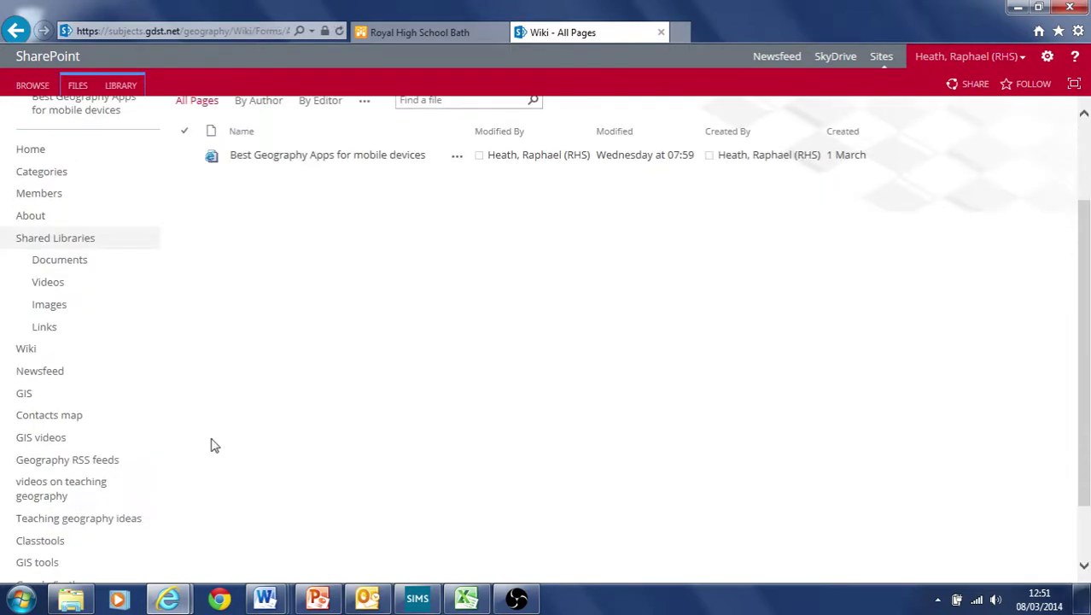
- Open the Newsfeed showing posts on ArcGIS online updates and A level specifications
click(45, 373)
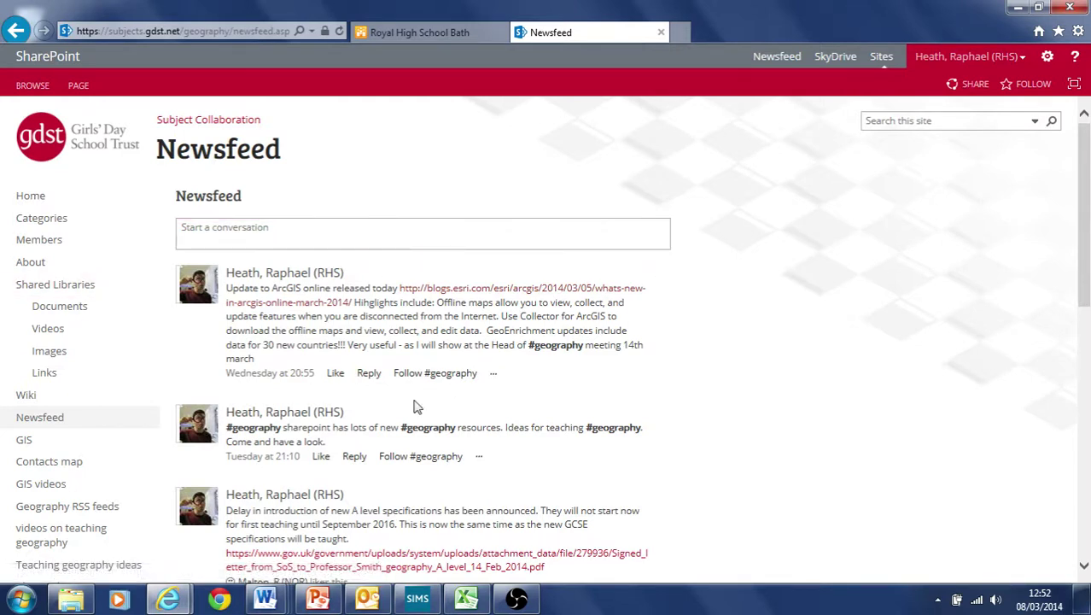
- Open the GIS page and browse its map gallery, including Live Flood Warnings and London map layers
click(45, 446)
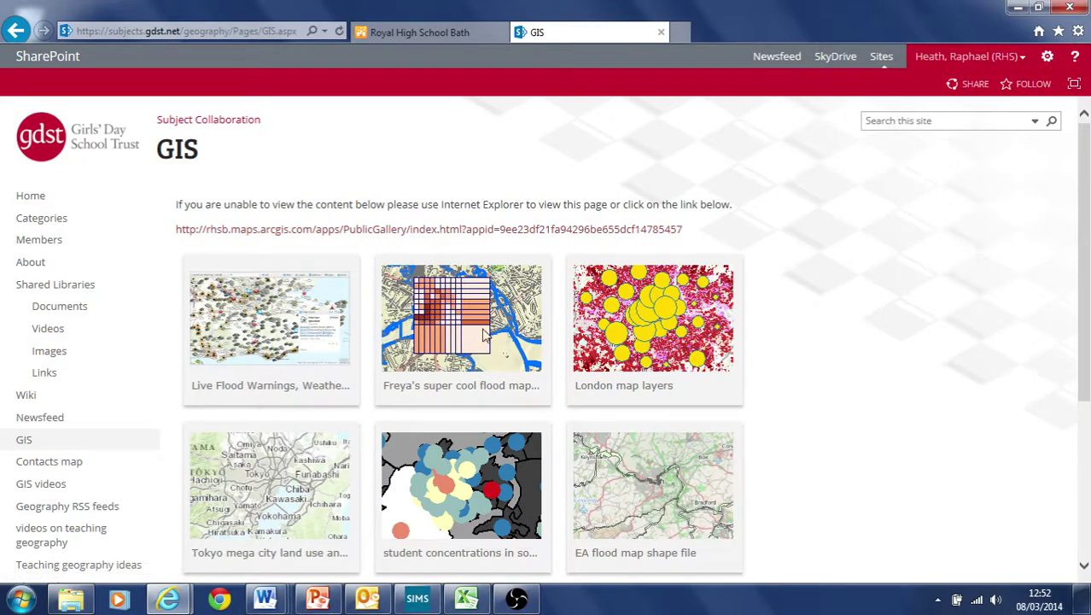
scroll(851, 318, down, 3)
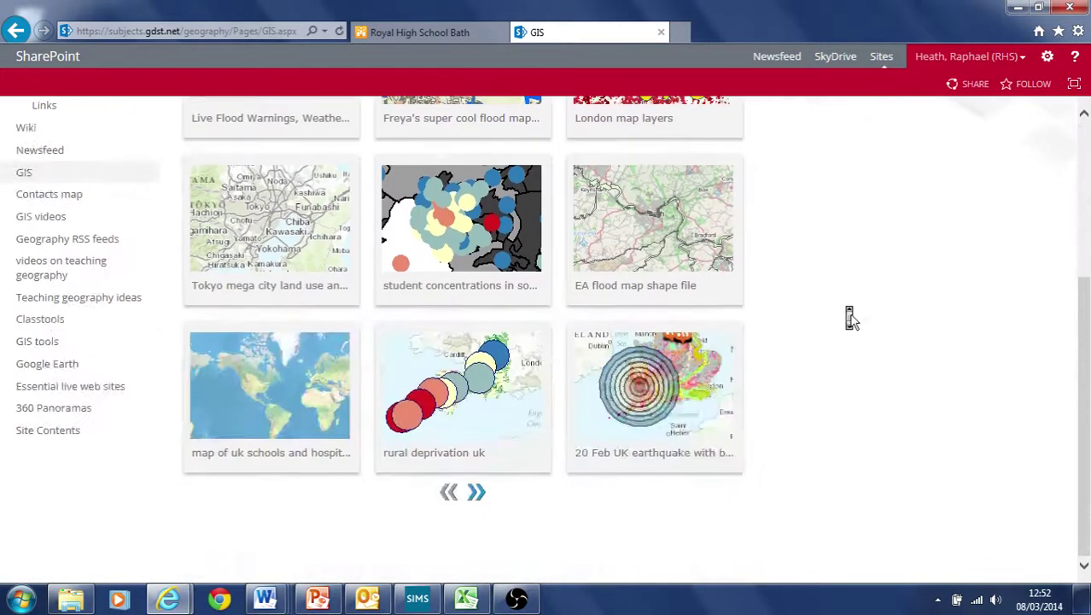
scroll(851, 318, up, 3)
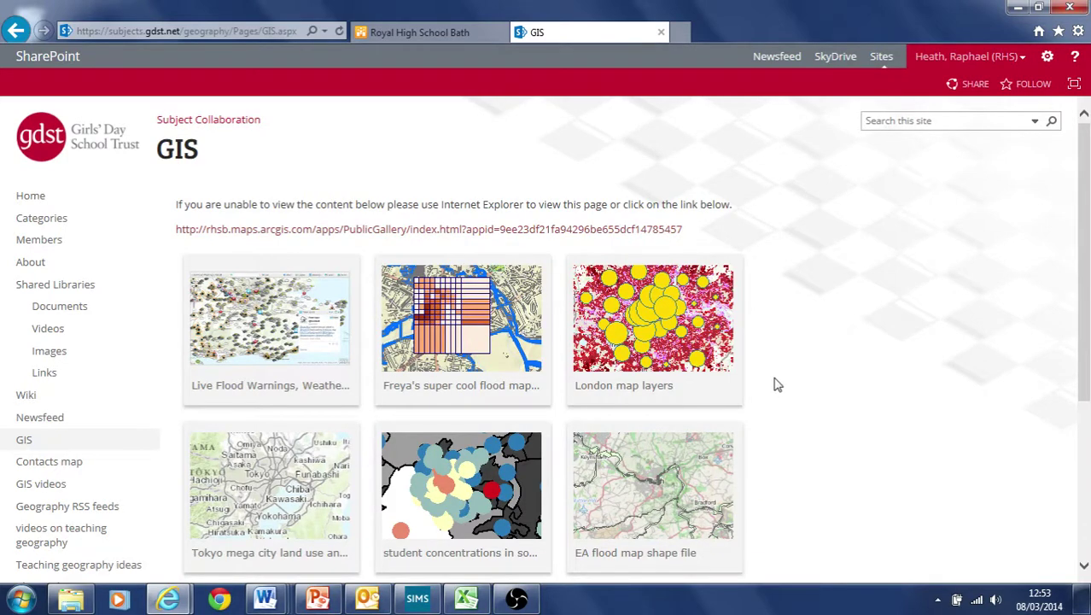
scroll(797, 434, down, 3)
scroll(797, 434, up, 2)
scroll(796, 433, up, 1)
- View the Live Flood Warnings map from the GIS gallery
mouse_move(275, 325)
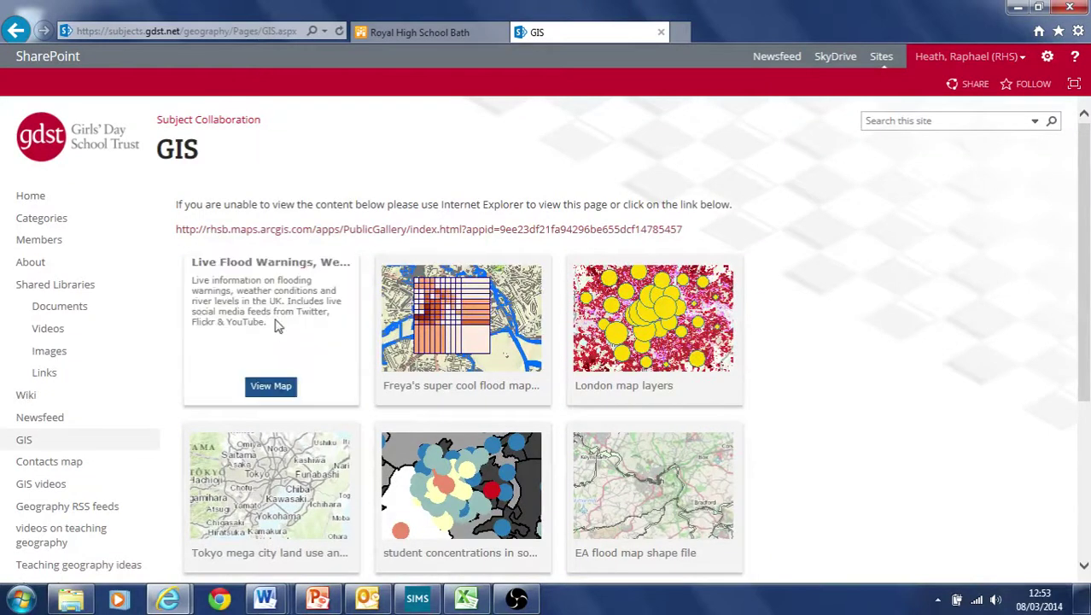
click(272, 392)
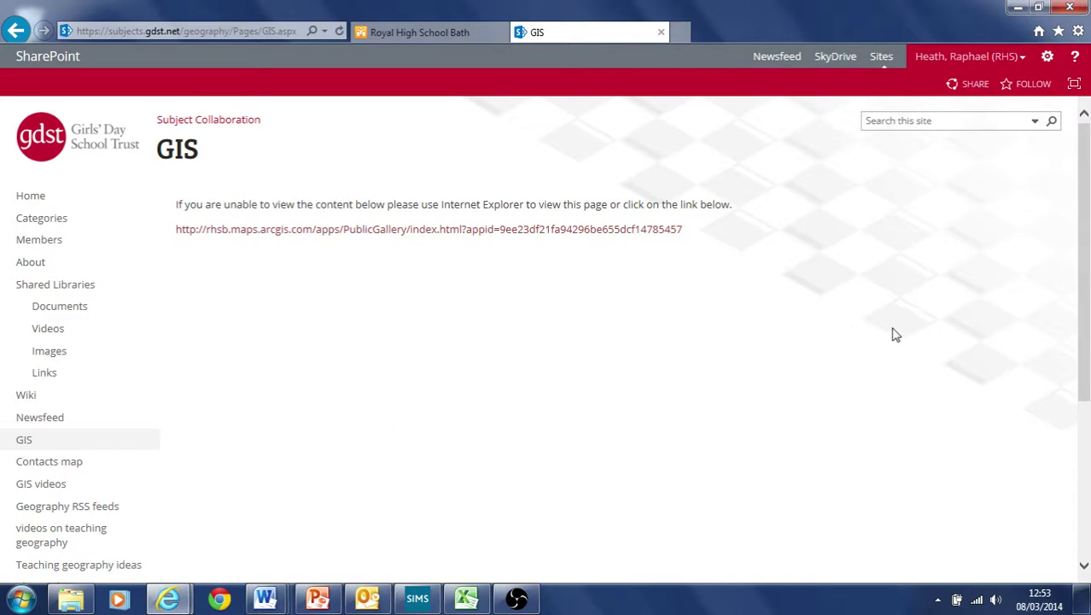
scroll(994, 282, down, 3)
scroll(993, 282, up, 3)
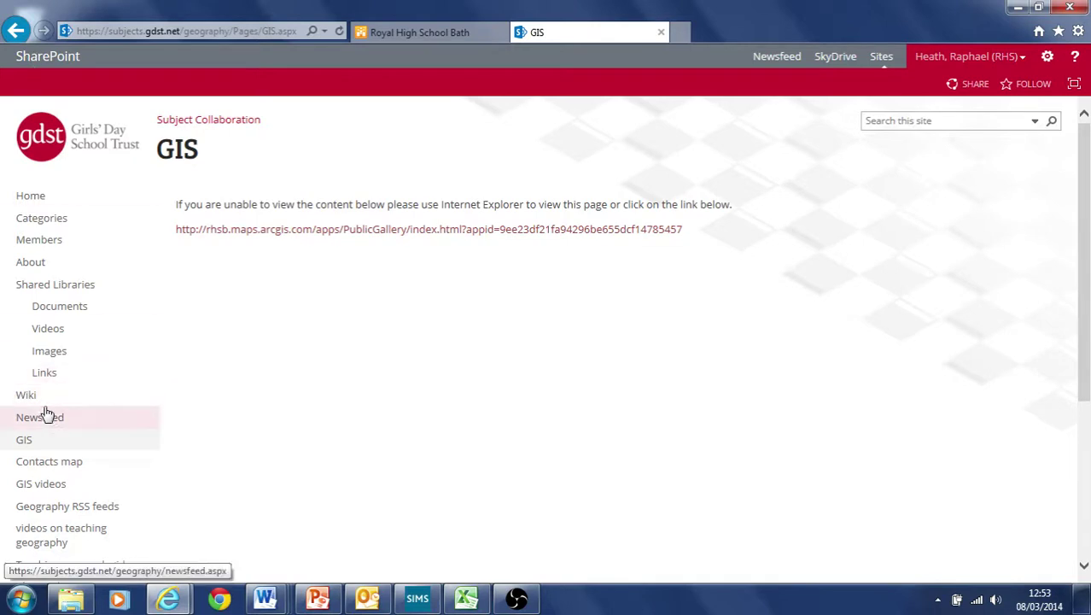
- Reopen Live Flood Warnings, pan the map west, then reload GIS and scroll to its gallery
click(28, 443)
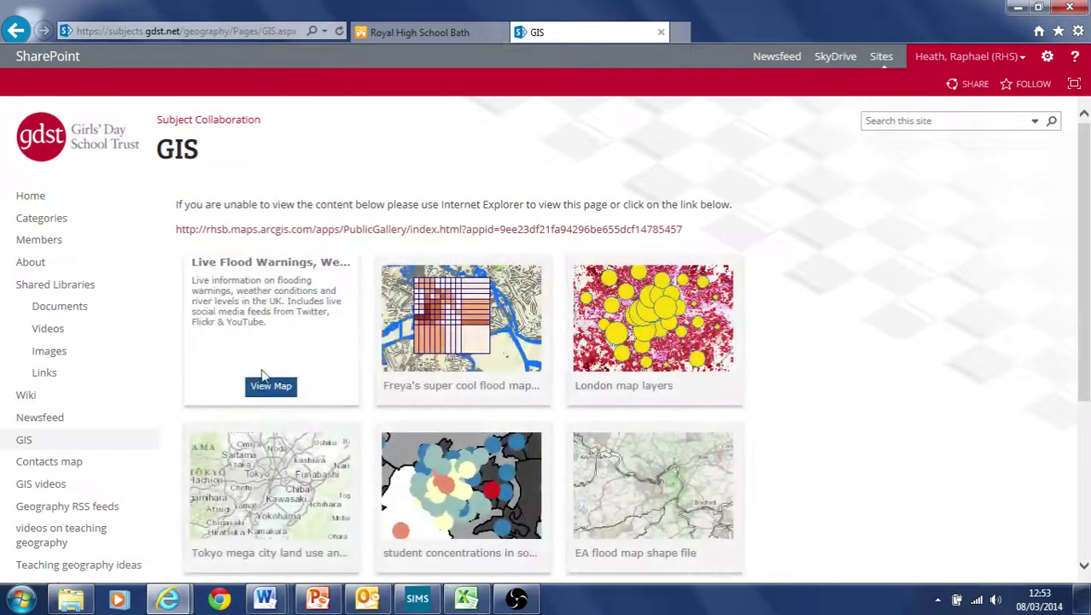
click(265, 389)
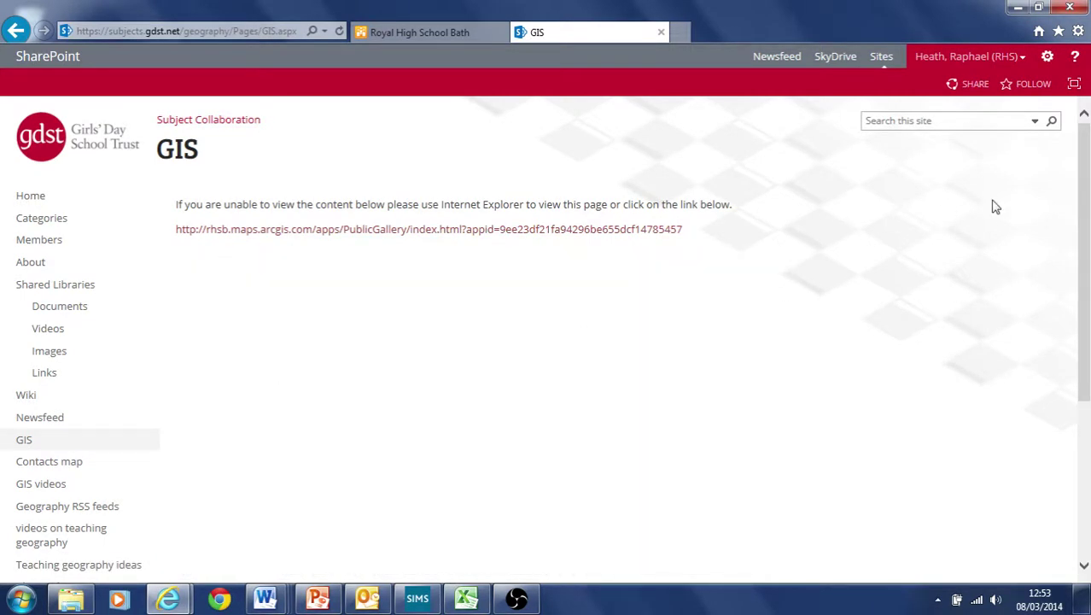
scroll(939, 257, down, 1)
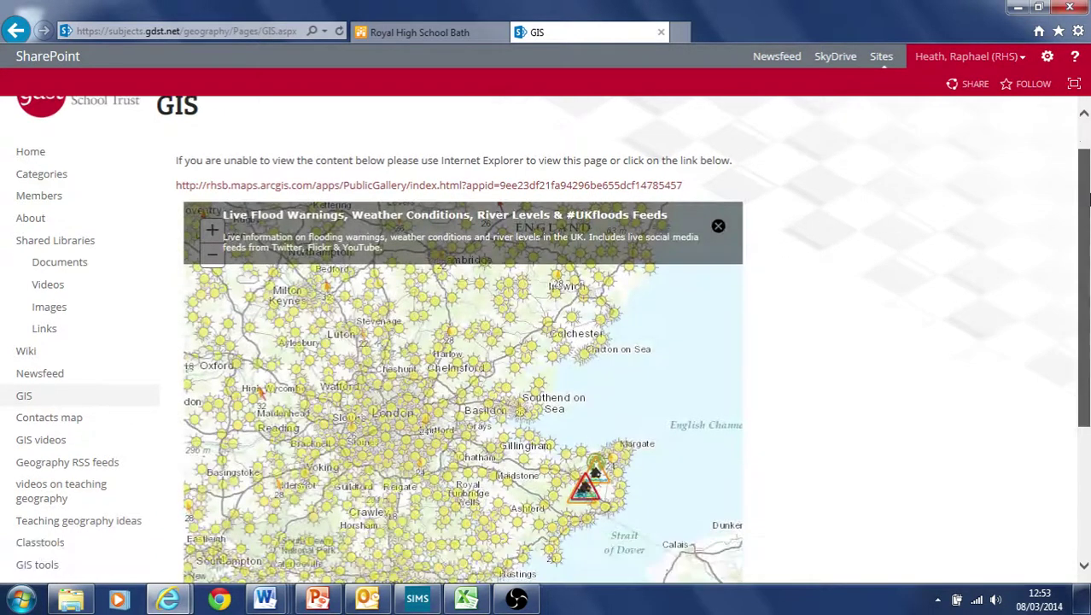
drag(387, 425, 606, 401)
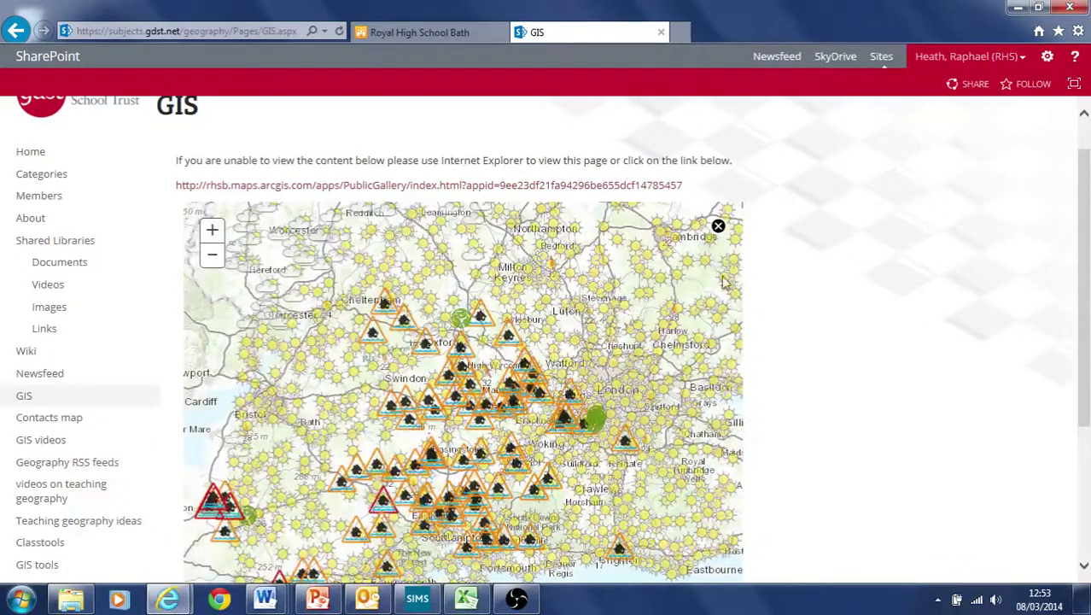
drag(1087, 334, 1062, 299)
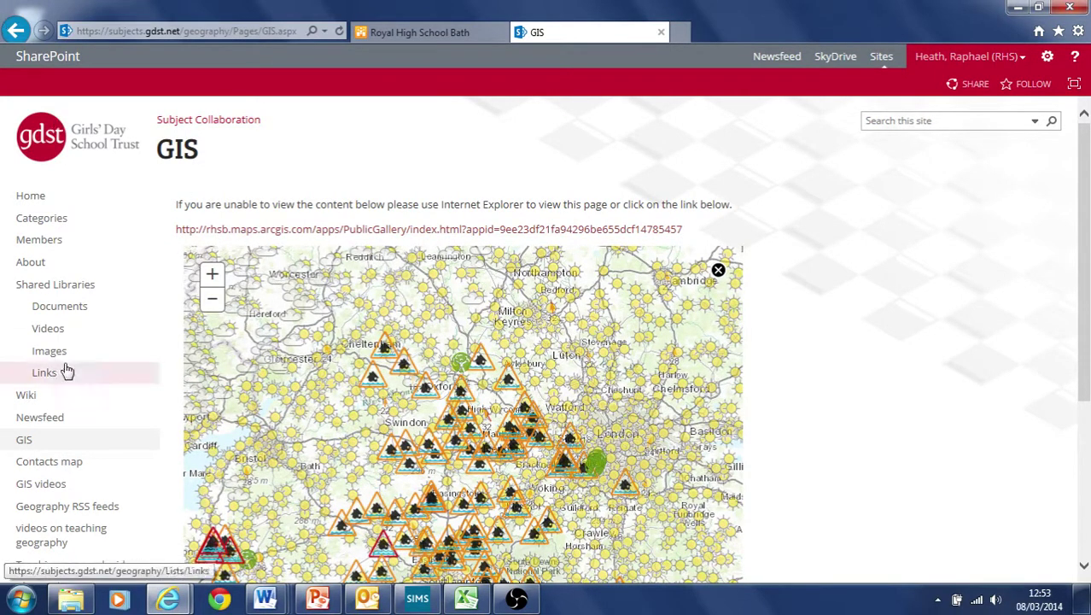
click(49, 443)
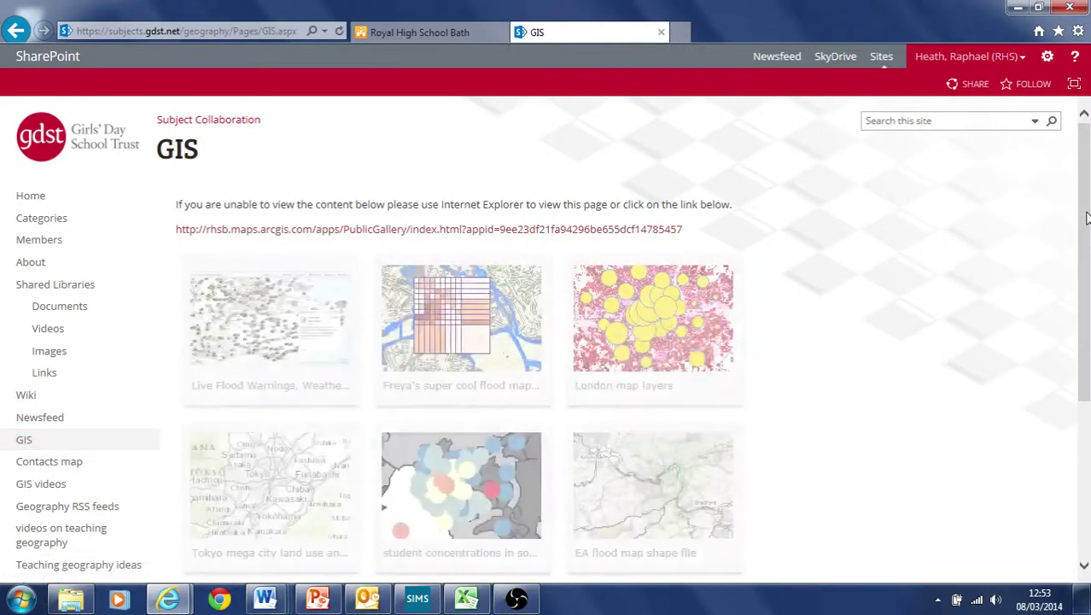
drag(1086, 218, 1087, 328)
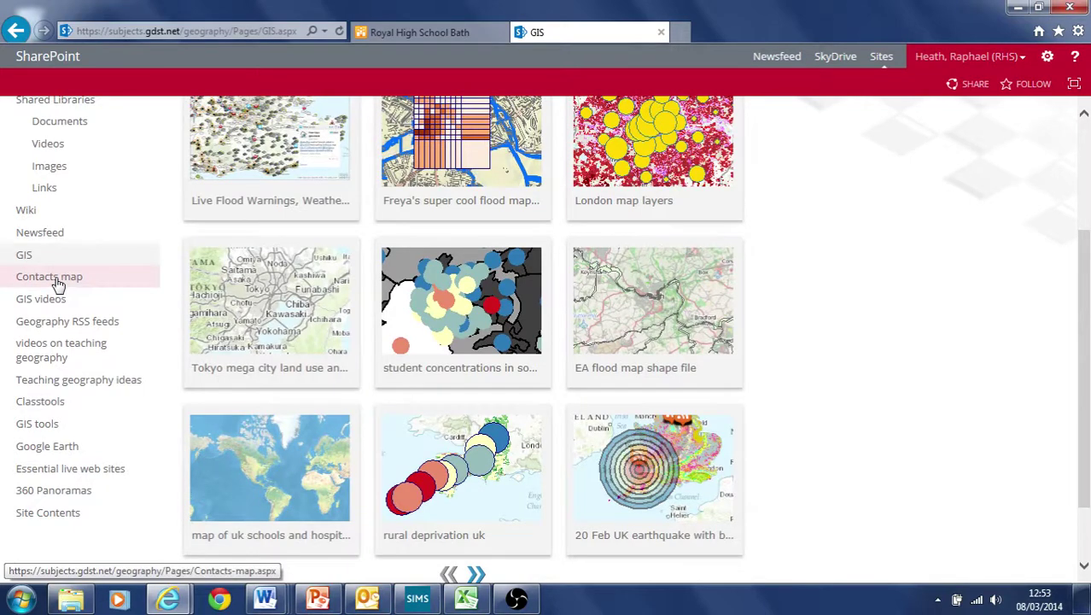
- Open the Contacts map and view, then close, the details of the school near Bath
click(58, 285)
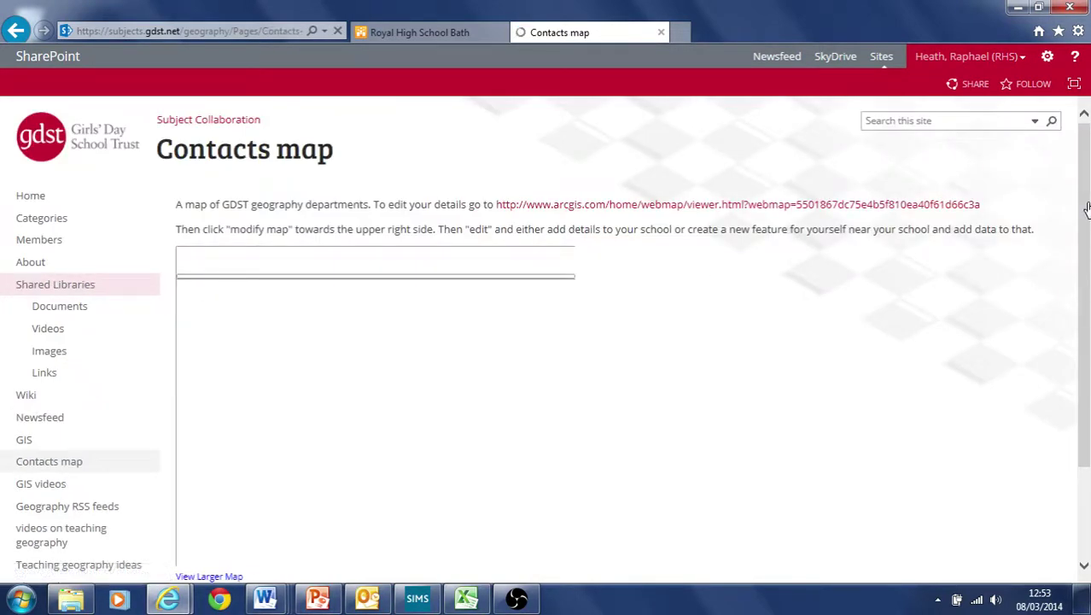
scroll(382, 320, down, 1)
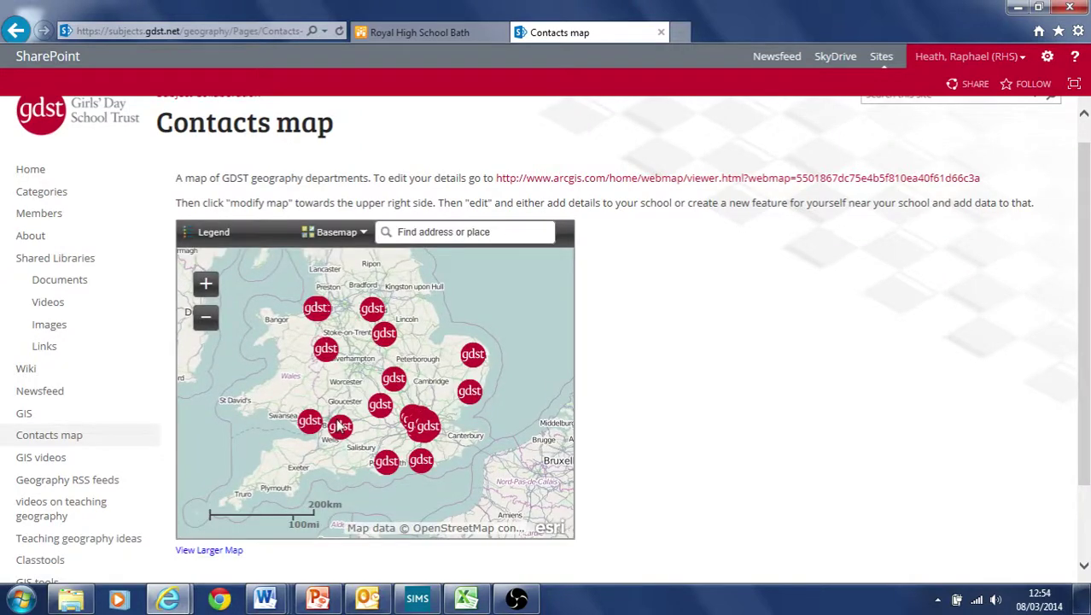
click(339, 426)
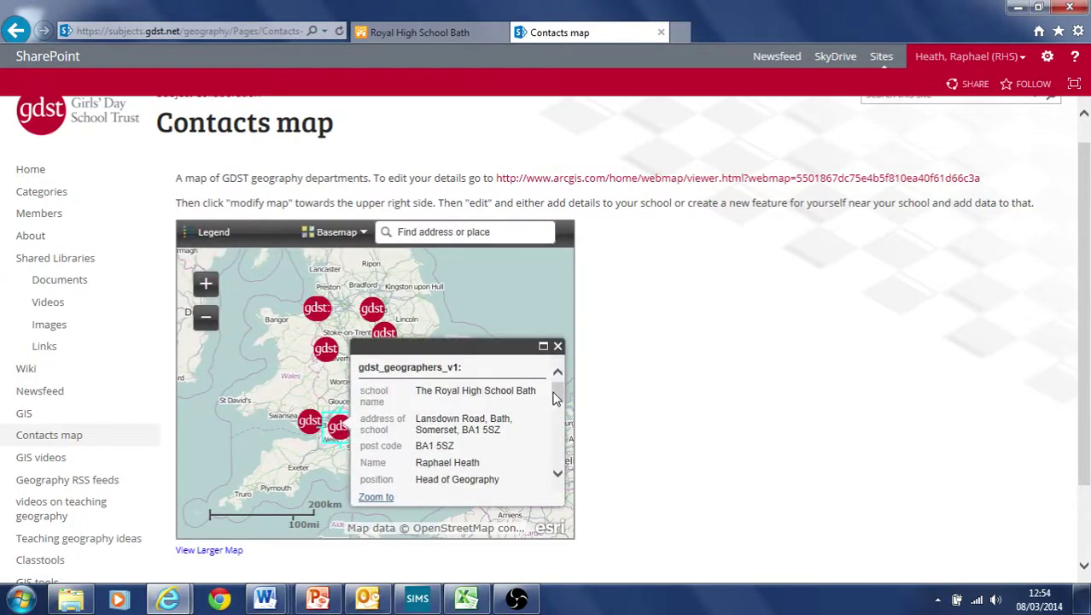
drag(560, 397, 571, 424)
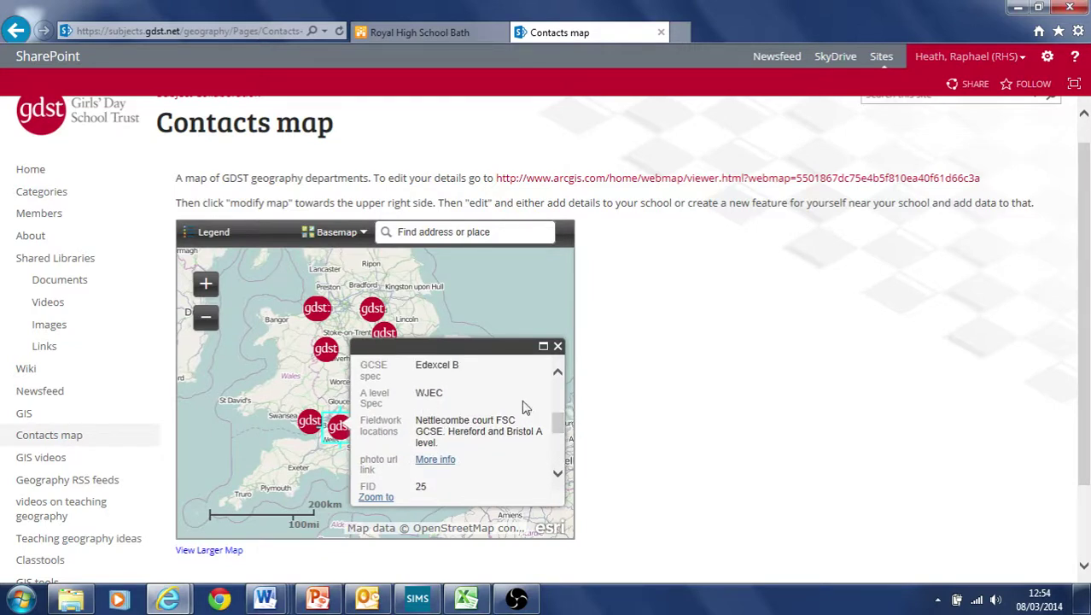
click(557, 347)
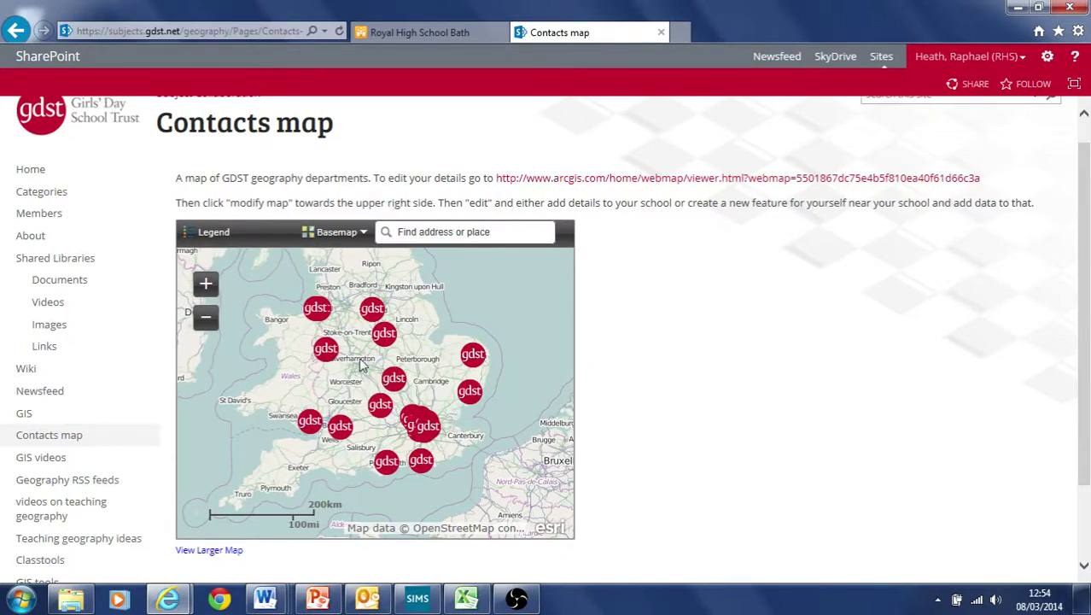
- View and then close the Shrewsbury school's details on the map
click(328, 350)
scroll(549, 323, down, 3)
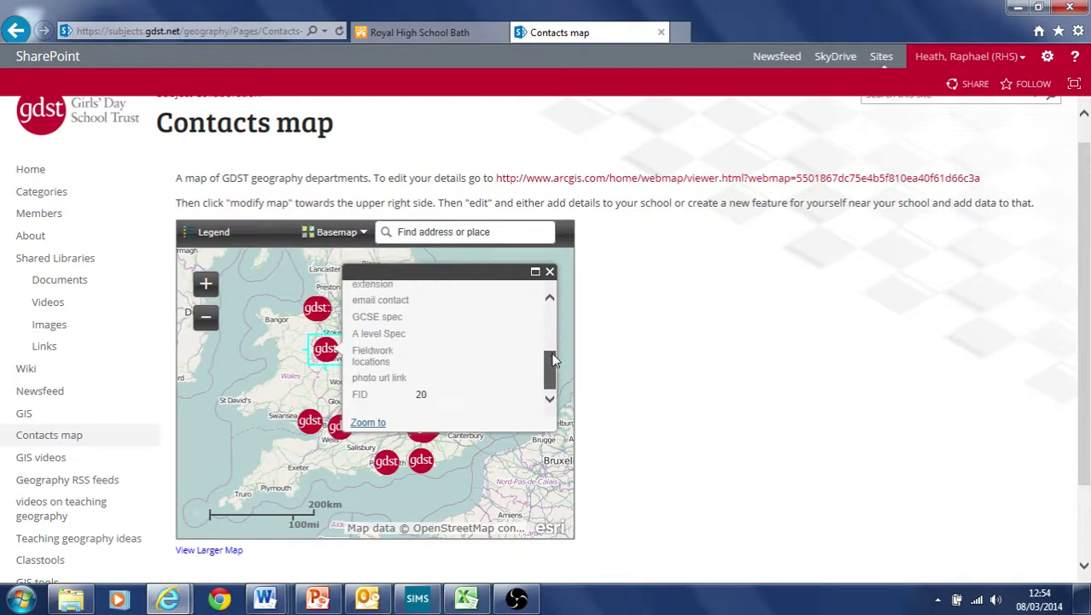
scroll(555, 374, up, 3)
click(550, 271)
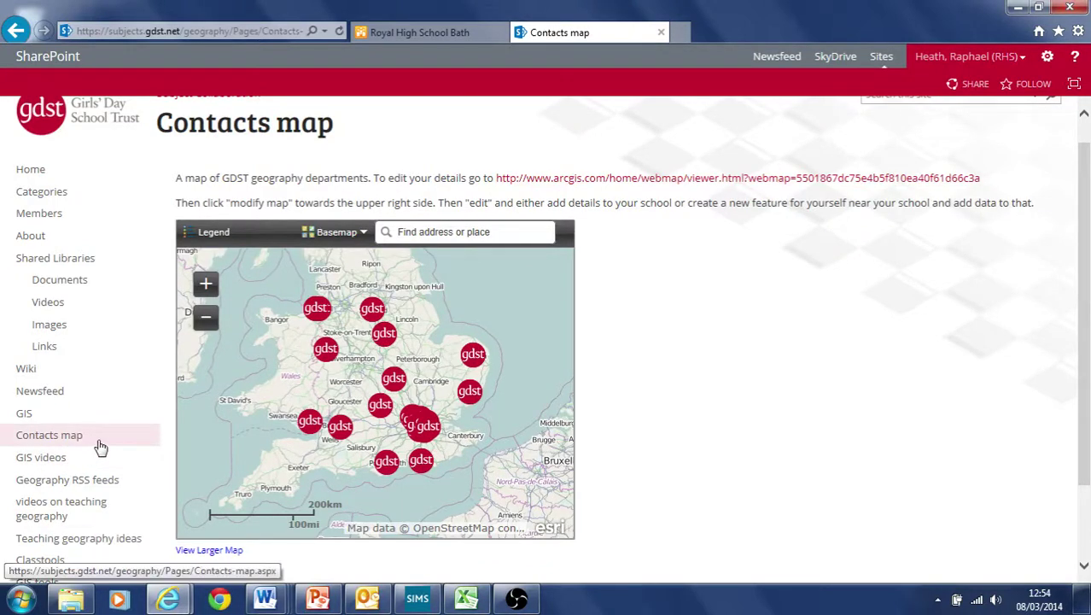
- Open GIS videos and scroll to the ArcGIS Online Tutorials and A Deeper Dive playlists
click(51, 461)
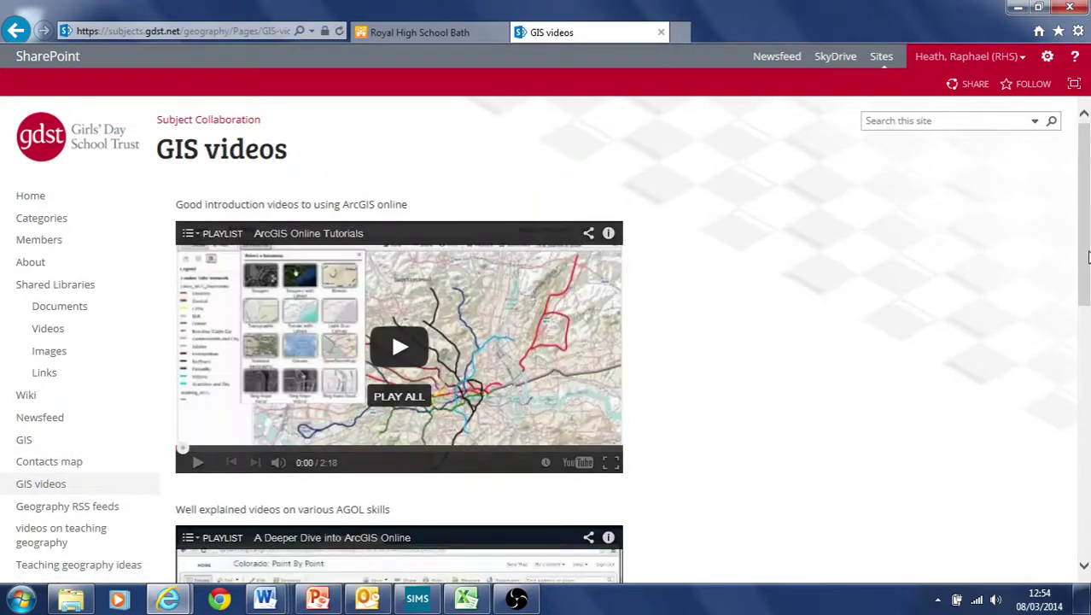
drag(1088, 264, 1088, 344)
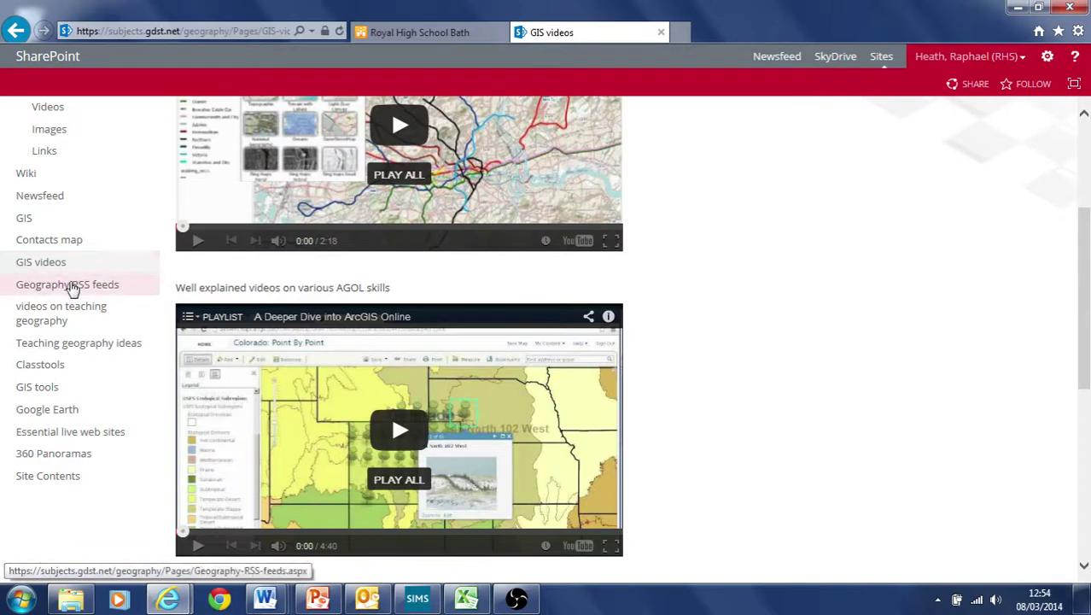
- Open the Geography RSS feeds page and scroll down slightly
click(74, 291)
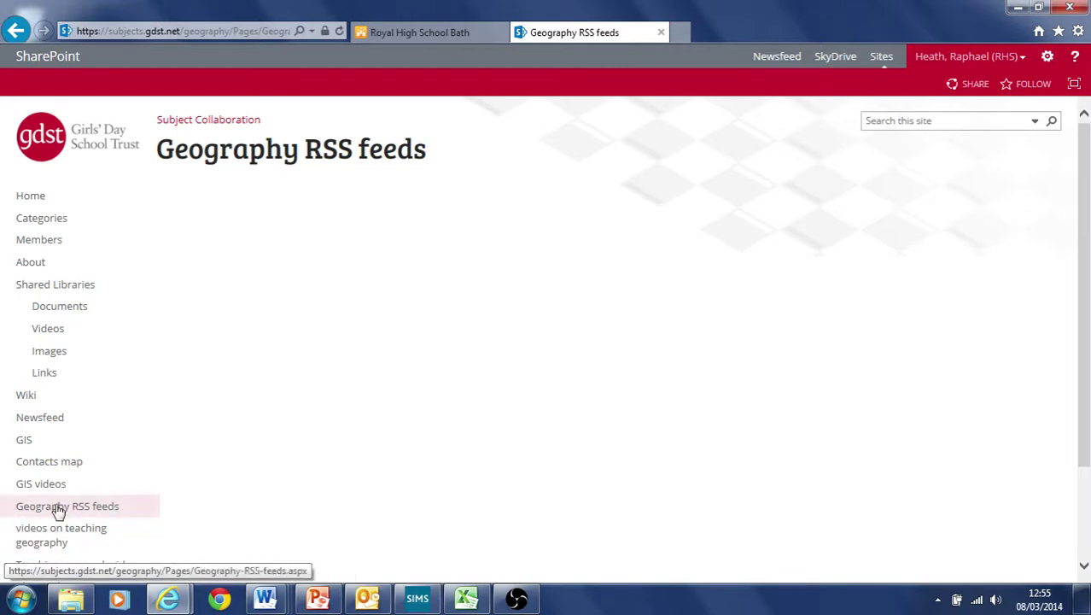
scroll(89, 448, down, 3)
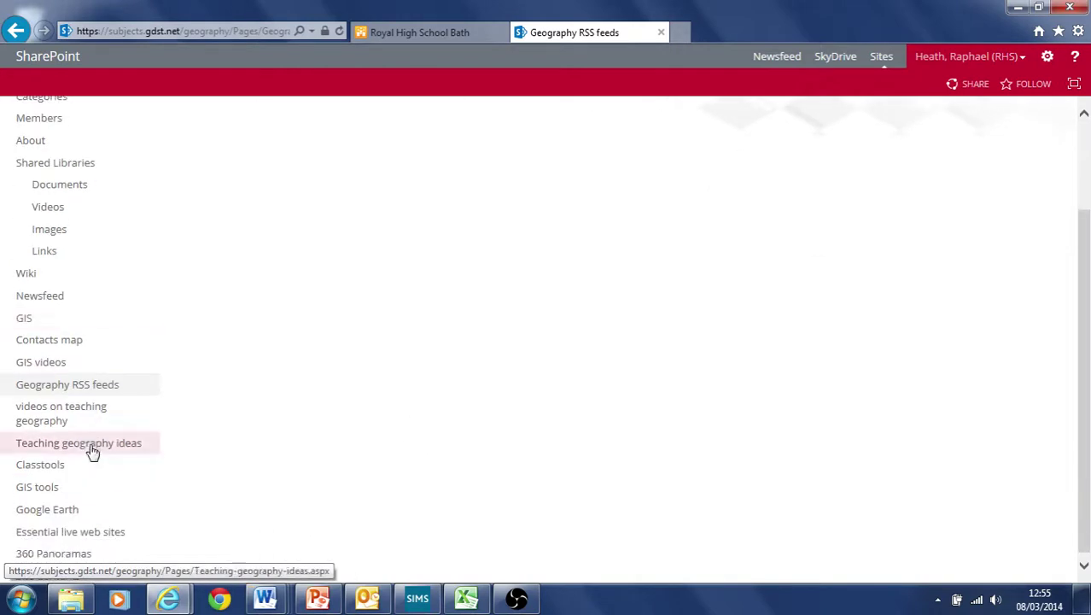
- Browse the 5 Minute Lesson Plan and Teachers TV: Geography videos, then go to Teaching geography ideas
click(51, 420)
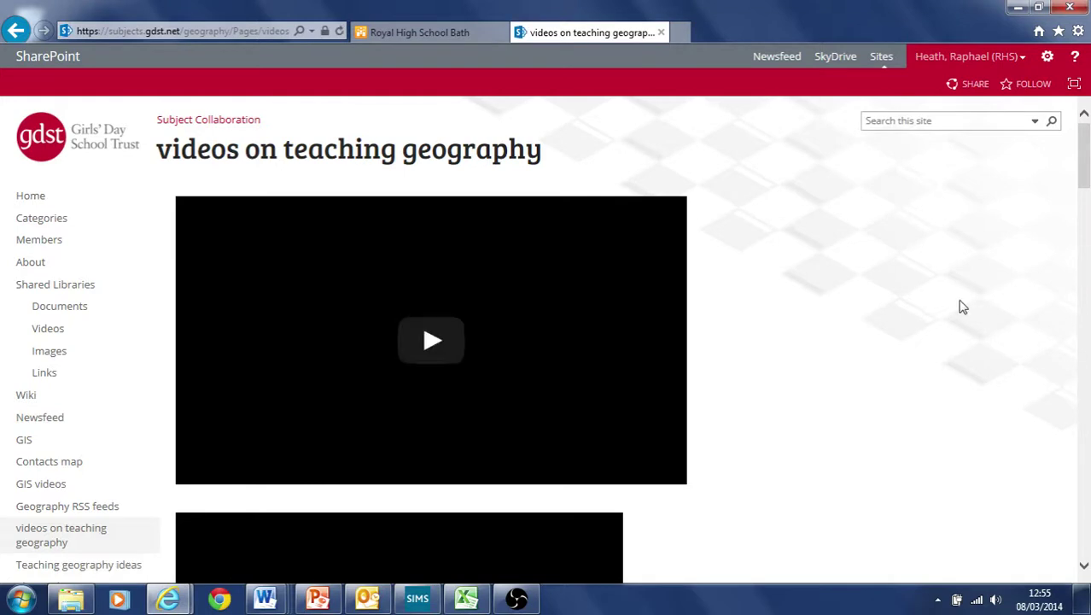
middle_click(868, 330)
scroll(868, 331, down, 4)
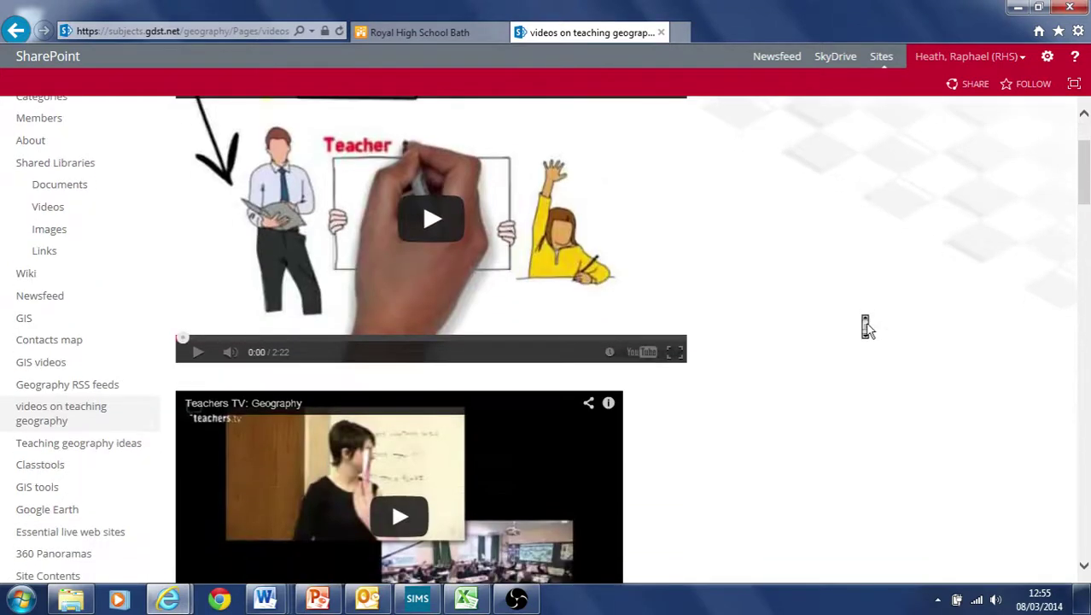
scroll(868, 331, up, 4)
middle_click(849, 331)
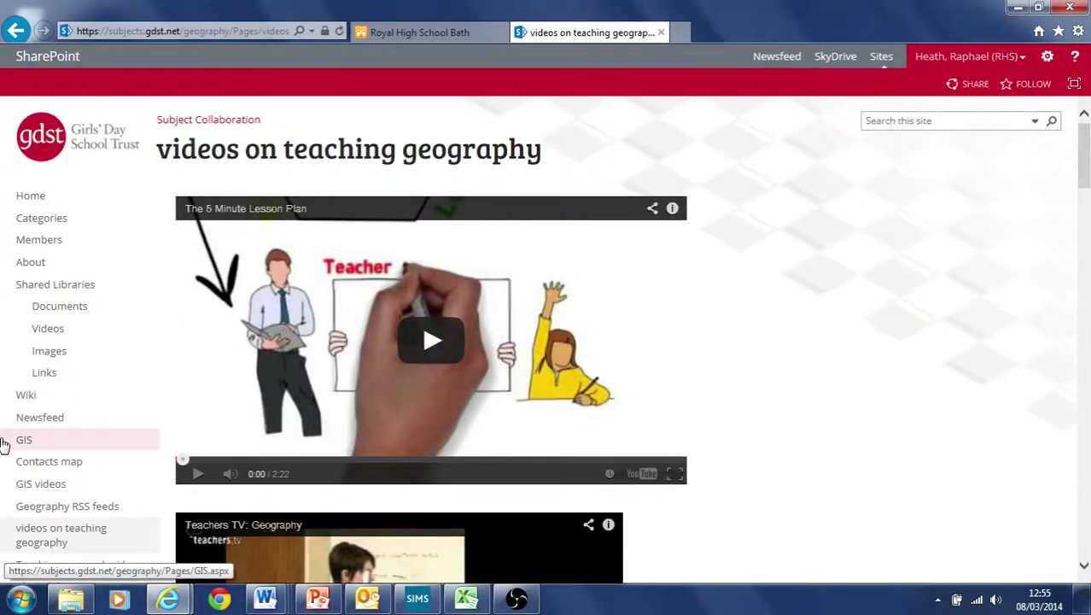
middle_click(818, 447)
scroll(821, 438, down, 3)
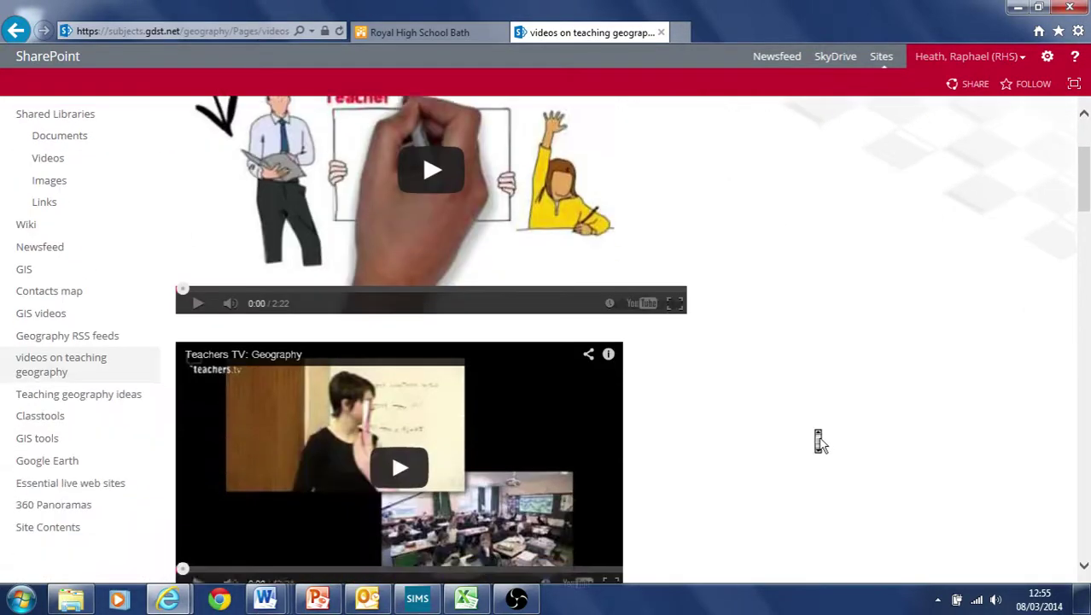
middle_click(821, 438)
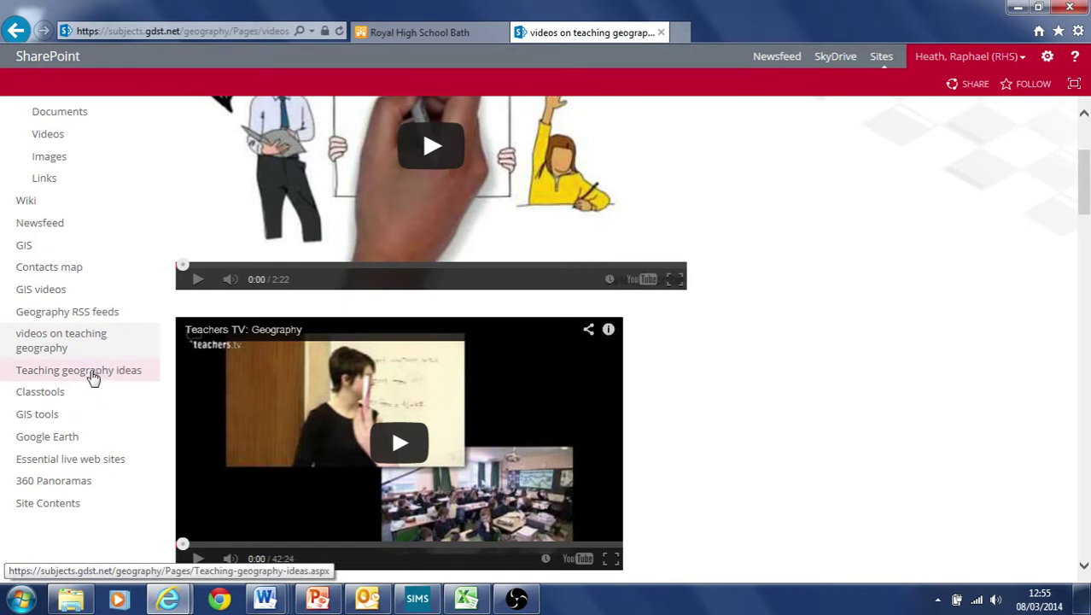
click(83, 376)
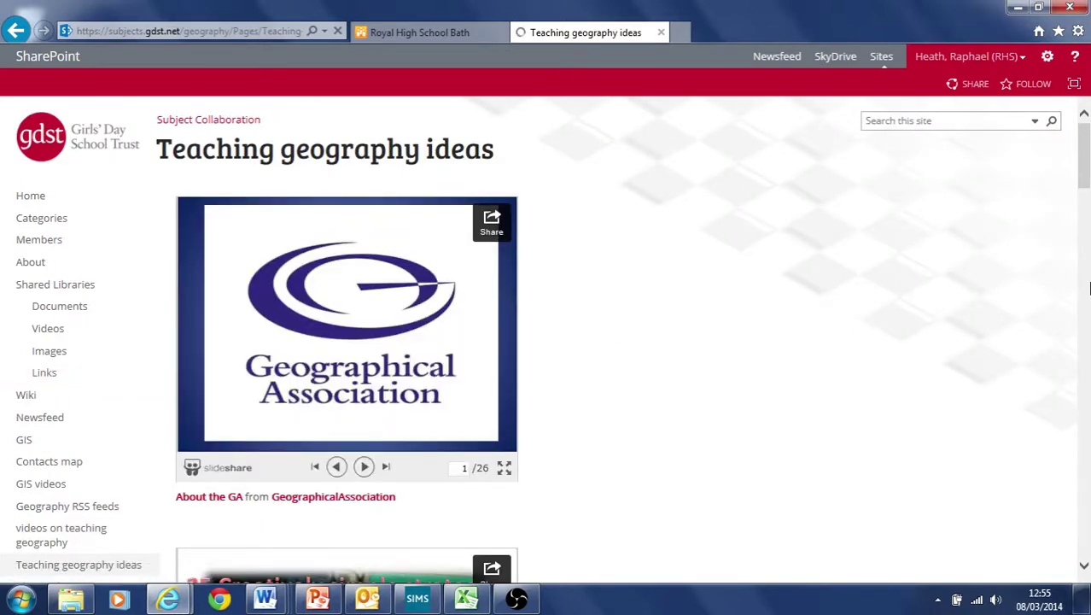
- Scroll down to the '25 Creatively simple strategies for the geography classroom' slideshow
drag(1086, 175, 1086, 199)
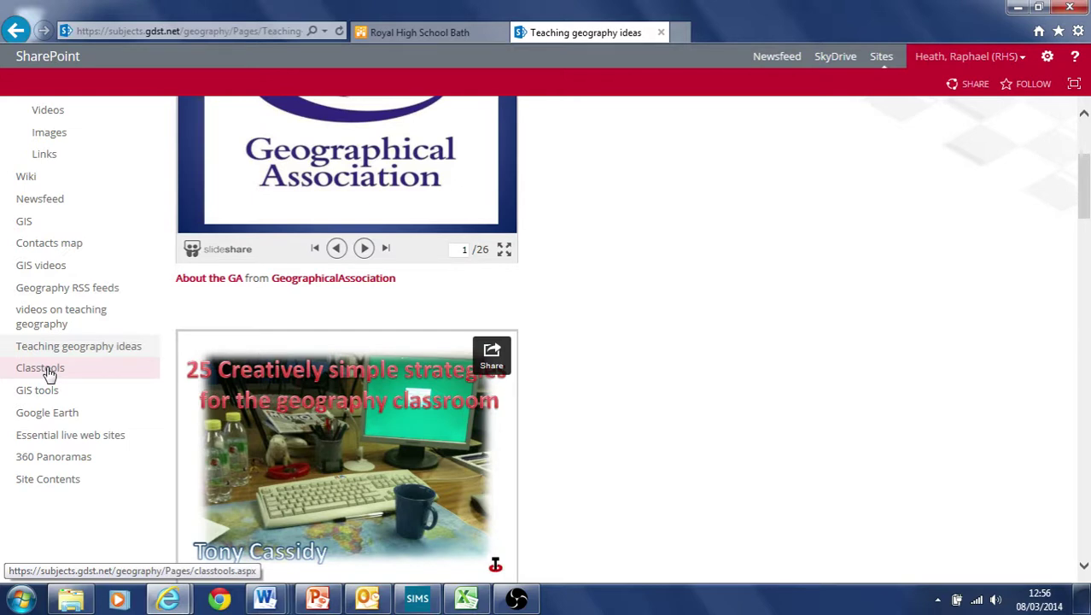
- Open Classtools and scroll past the countdown timer and Prioritise your factors to the TravelPod quiz
click(48, 372)
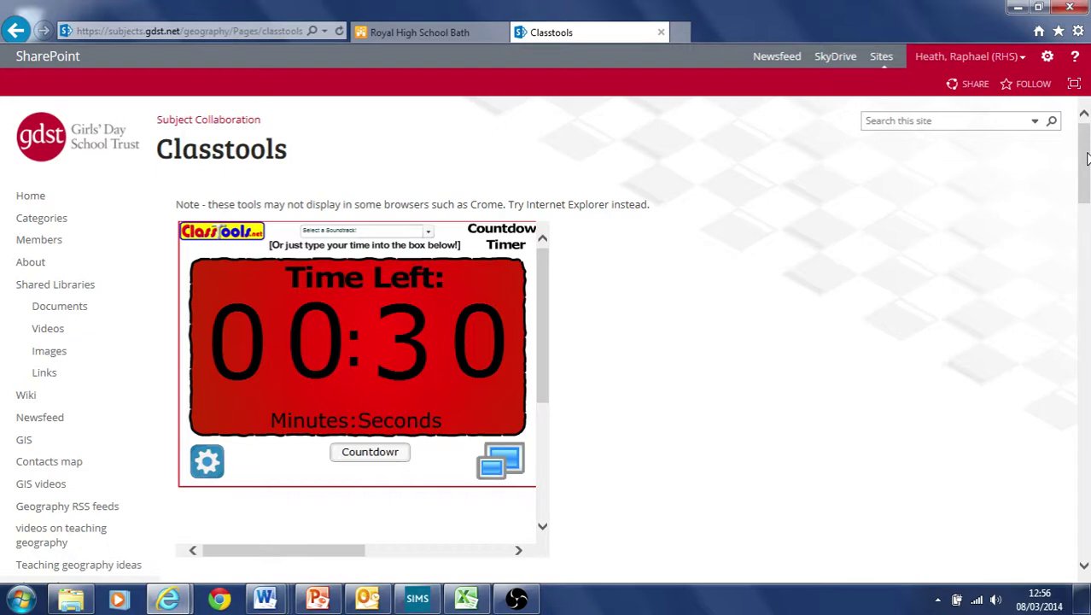
drag(1087, 157, 1053, 122)
drag(1035, 64, 828, 181)
scroll(114, 451, down, 2)
scroll(114, 451, down, 1)
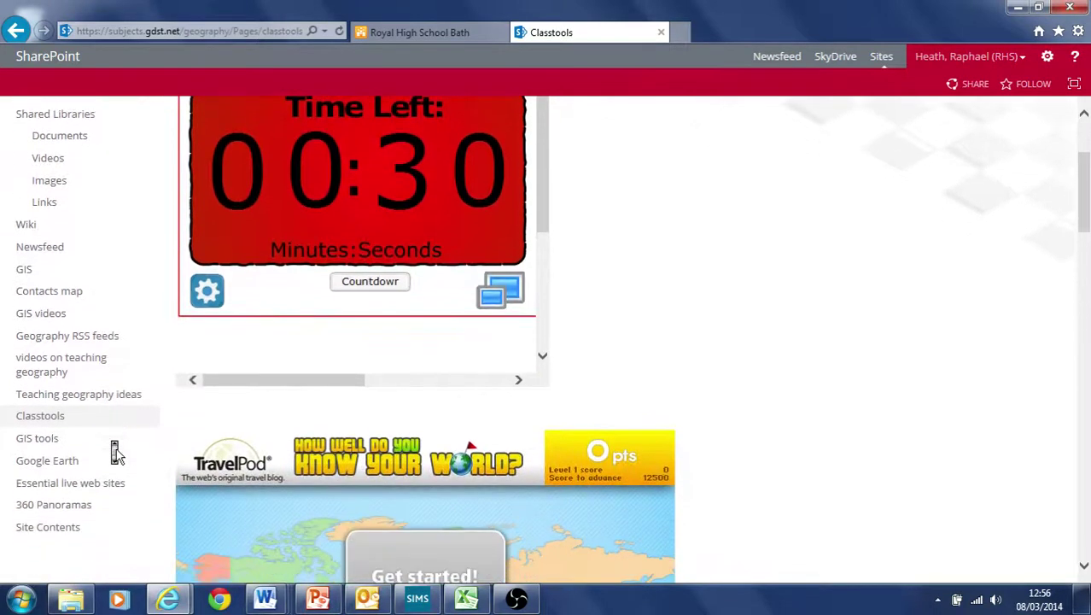
- Open the GIS tools page, accepting the certificate warning to proceed
click(54, 446)
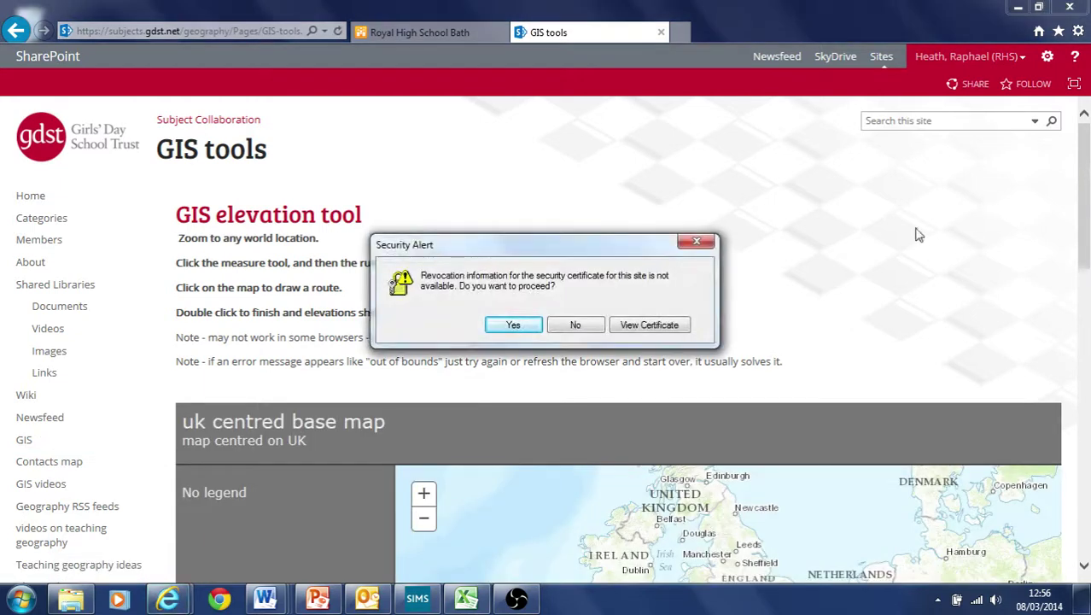
click(515, 326)
scroll(1087, 205, down, 3)
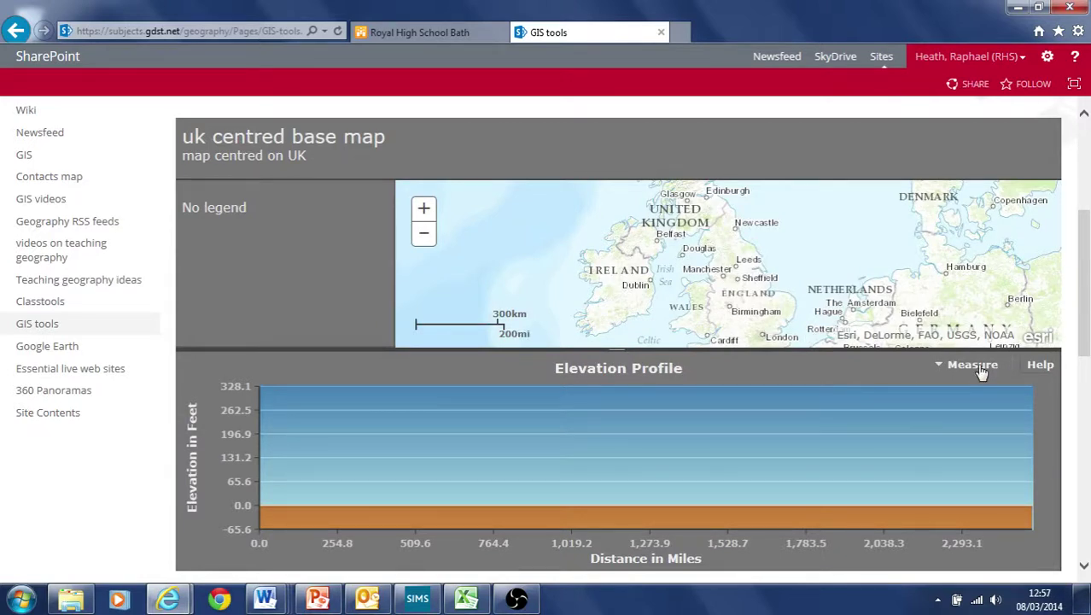
- Measure a route across the Netherlands for its elevation profile, then zoom the map out to Europe
click(982, 373)
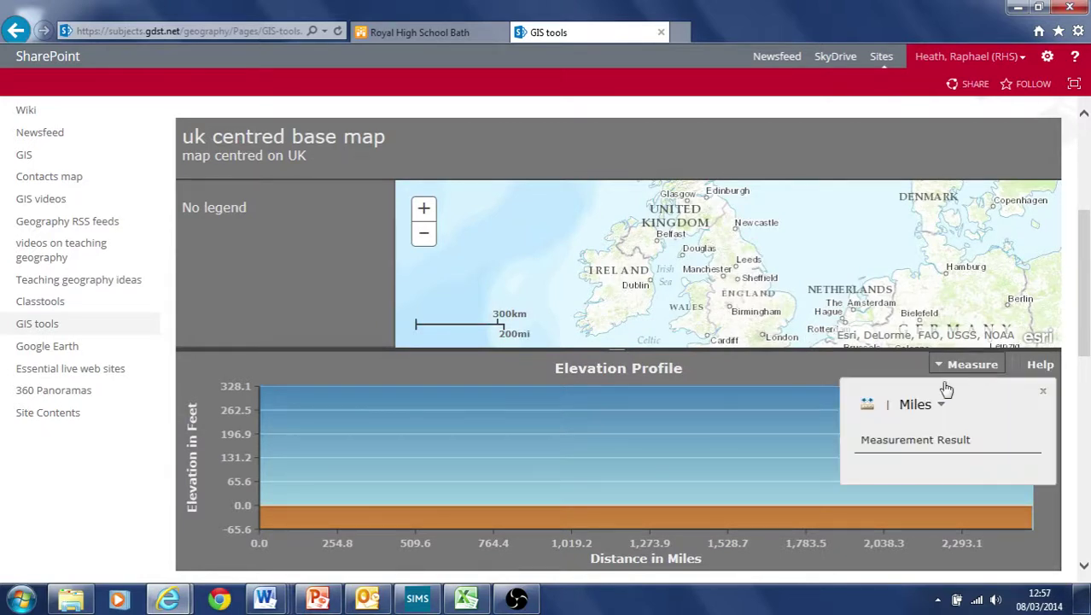
click(868, 406)
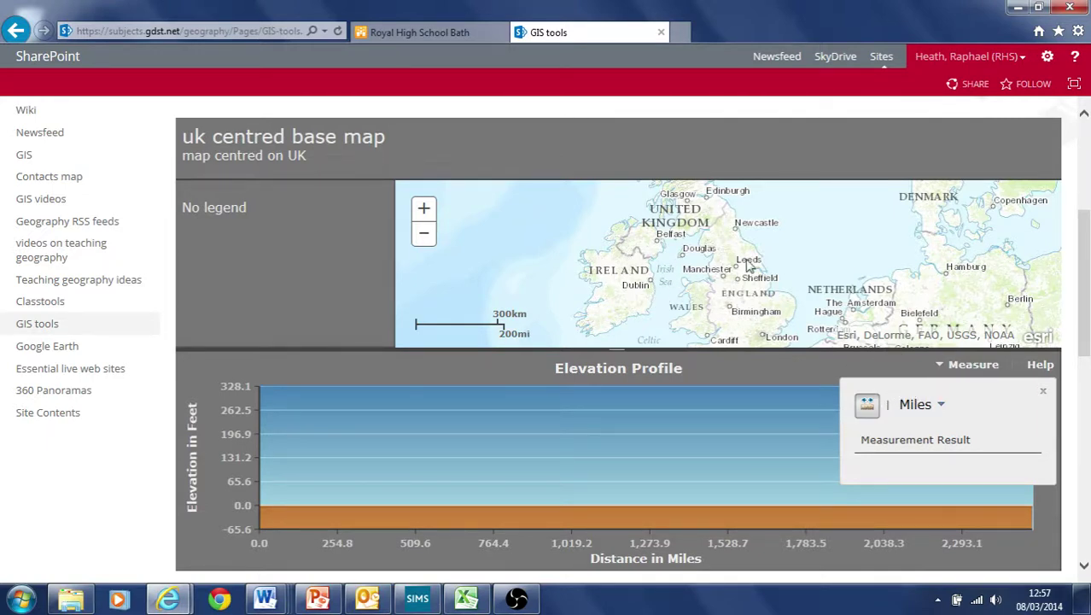
click(867, 278)
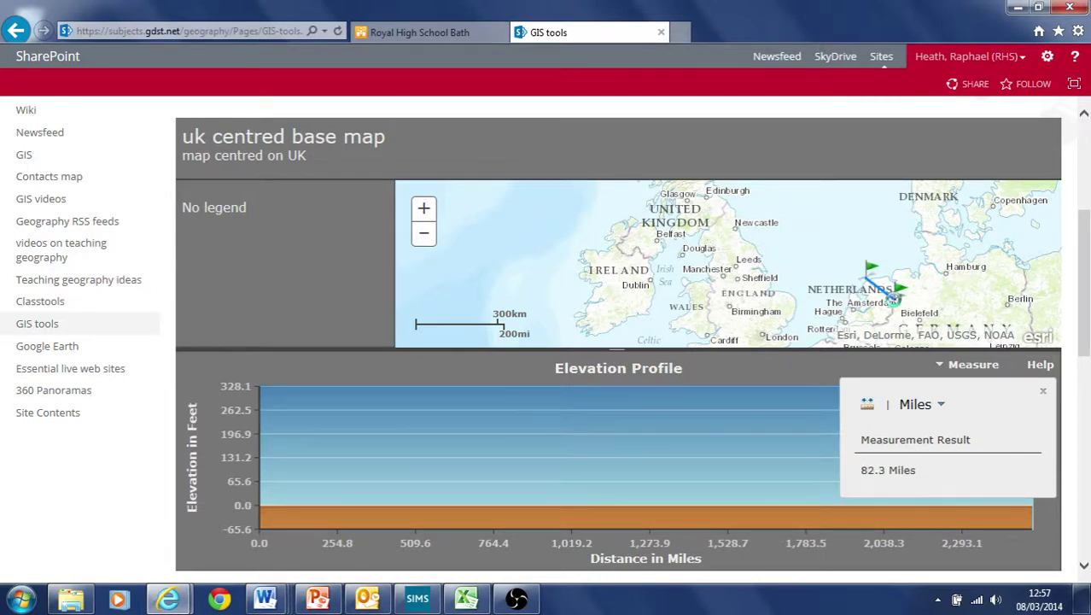
click(1042, 390)
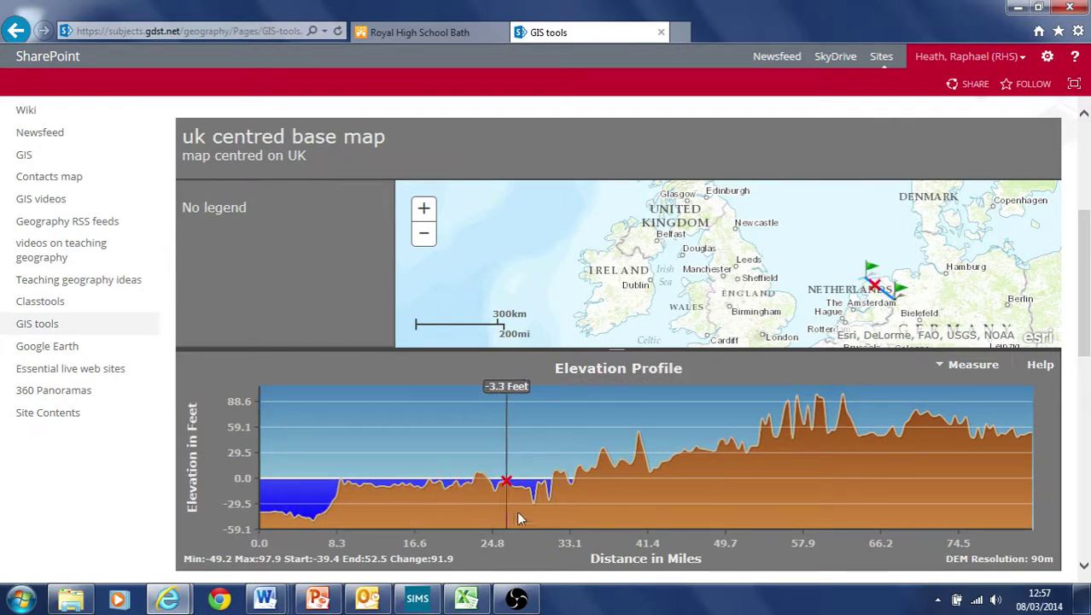
click(424, 235)
click(424, 235)
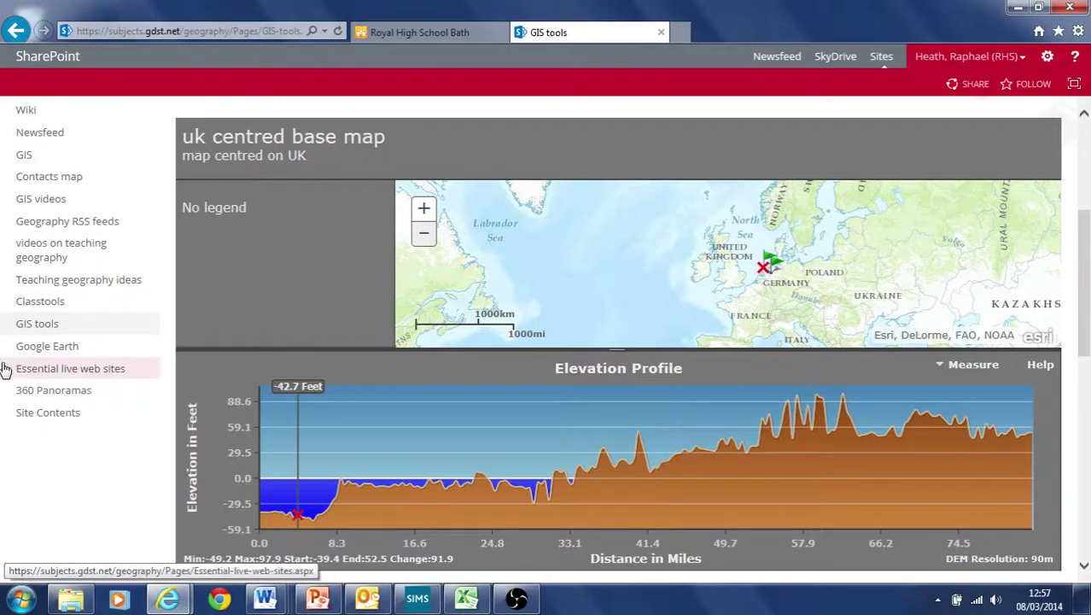
drag(1087, 289, 1087, 482)
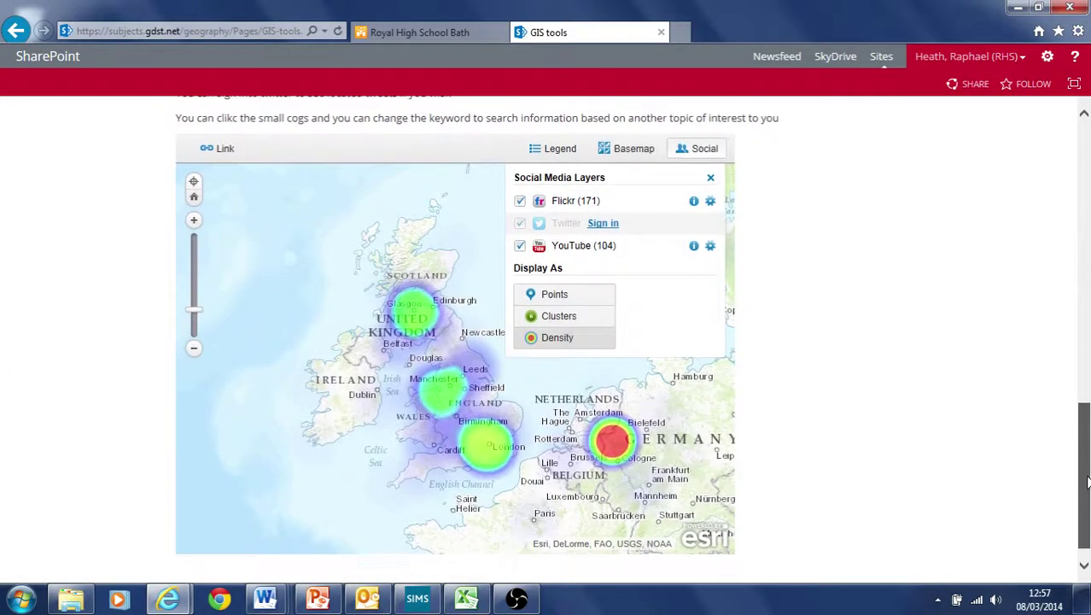
click(552, 298)
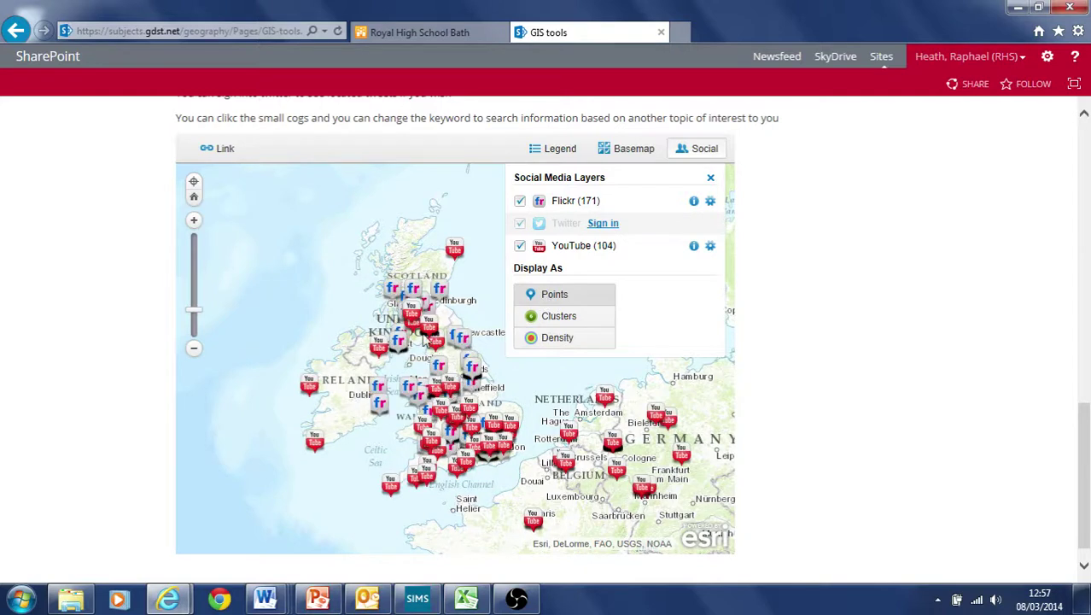
click(441, 370)
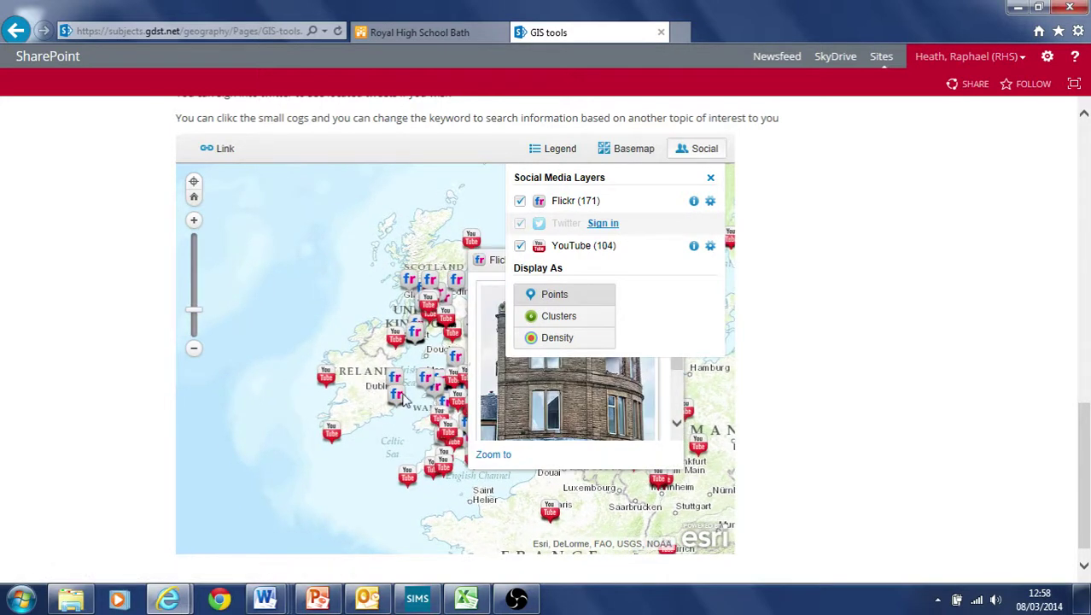
click(407, 389)
drag(306, 490, 224, 517)
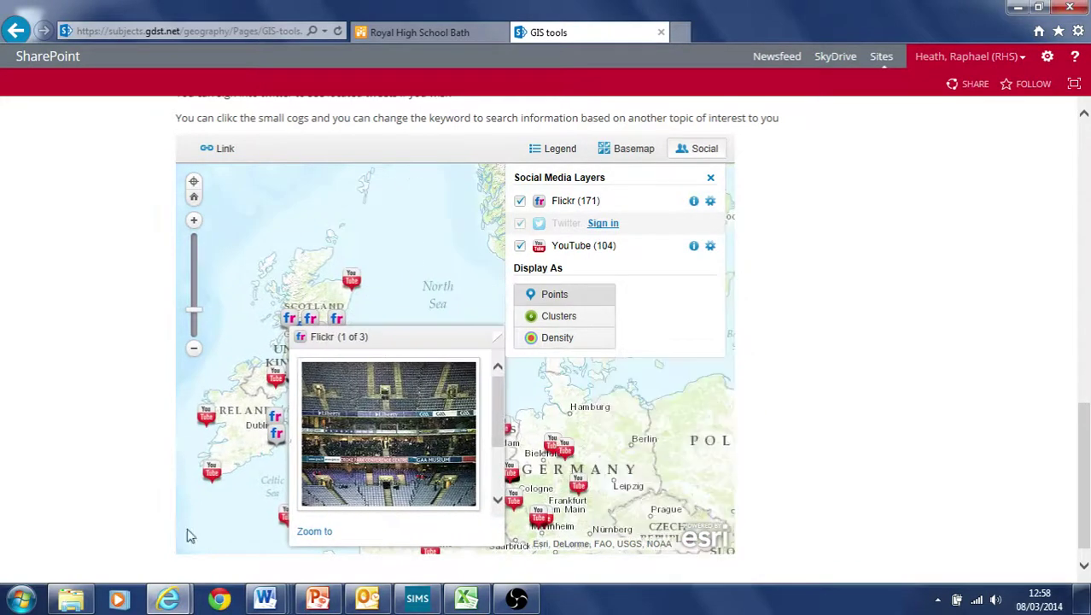
click(496, 341)
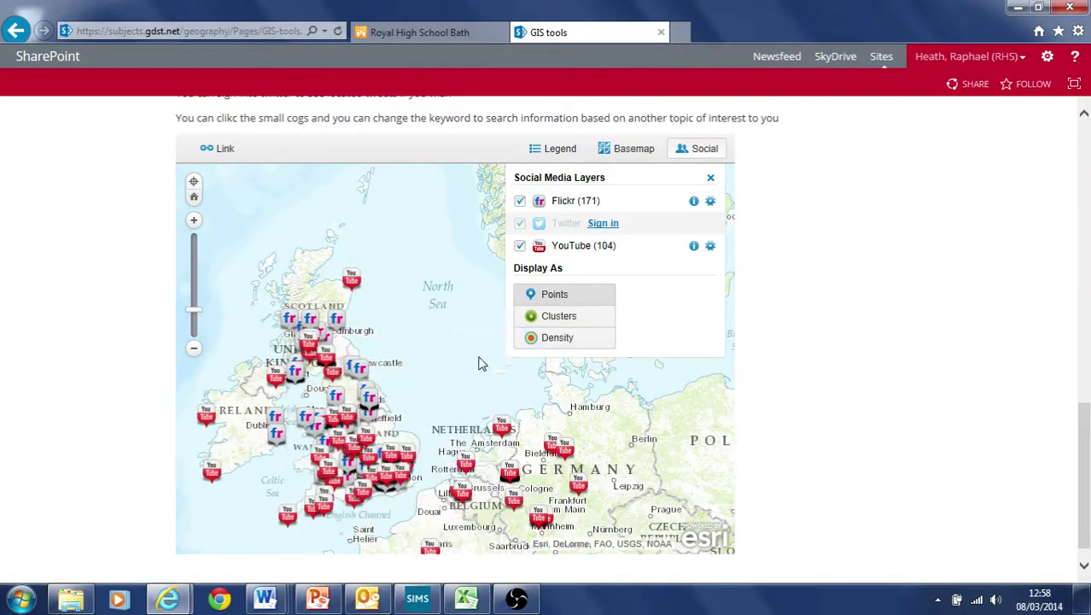
drag(322, 458, 376, 414)
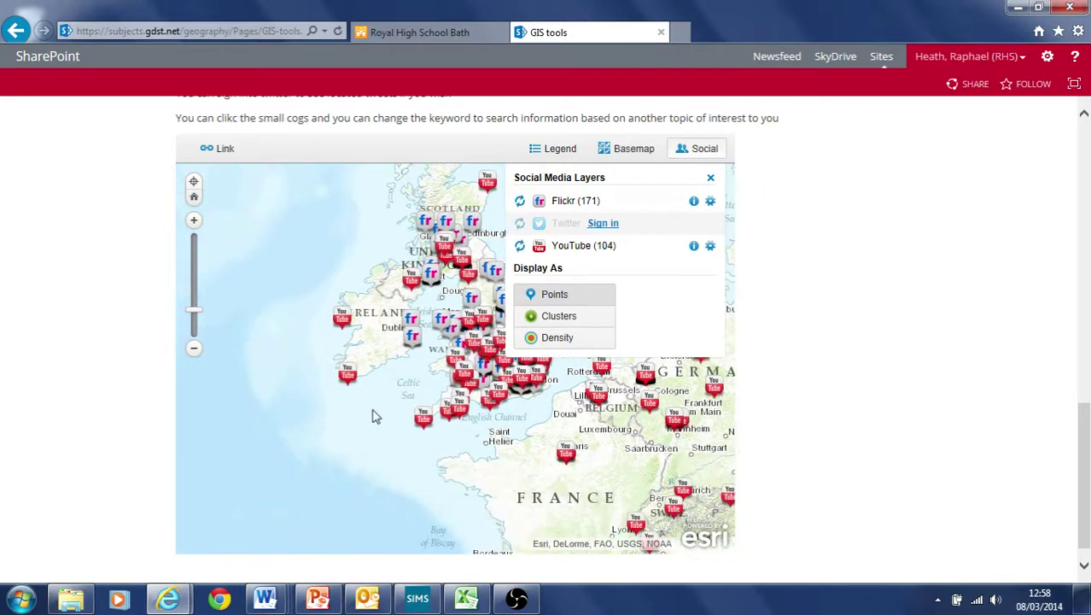
click(481, 395)
drag(389, 419, 199, 484)
drag(264, 438, 207, 480)
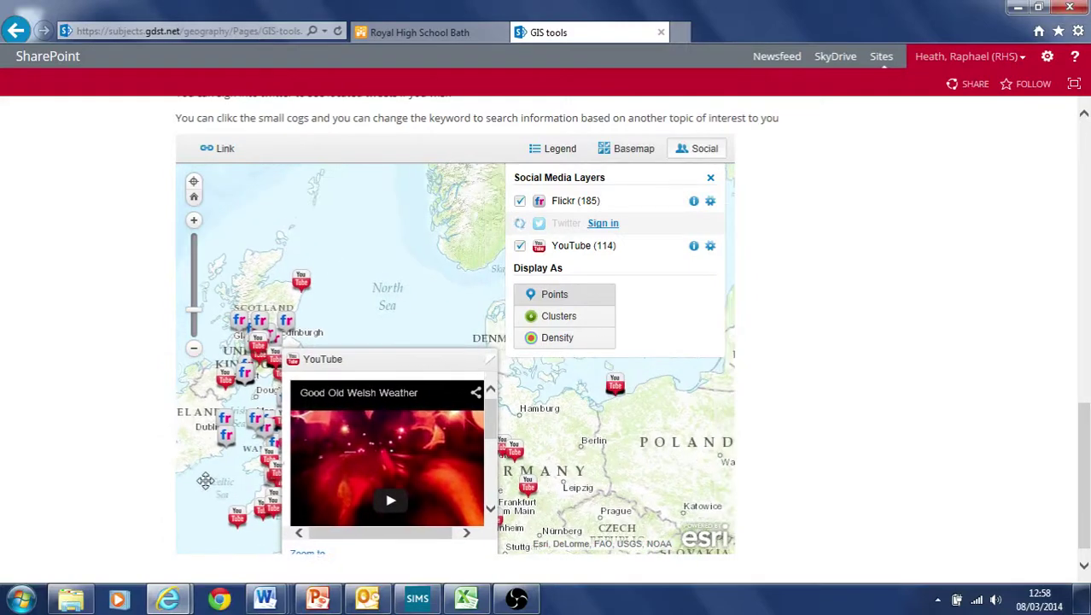
click(489, 362)
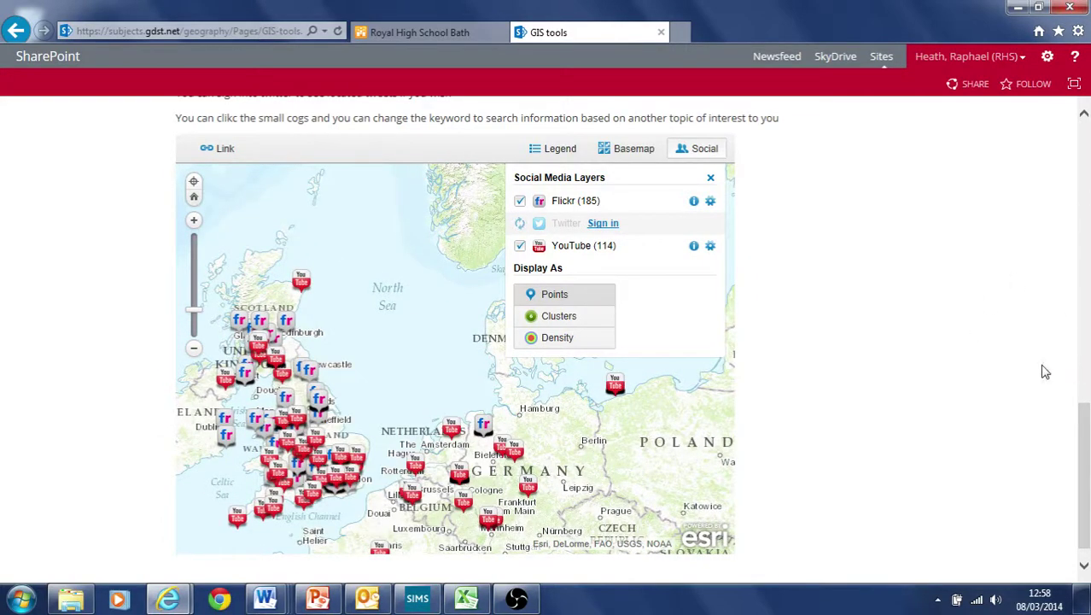
click(710, 246)
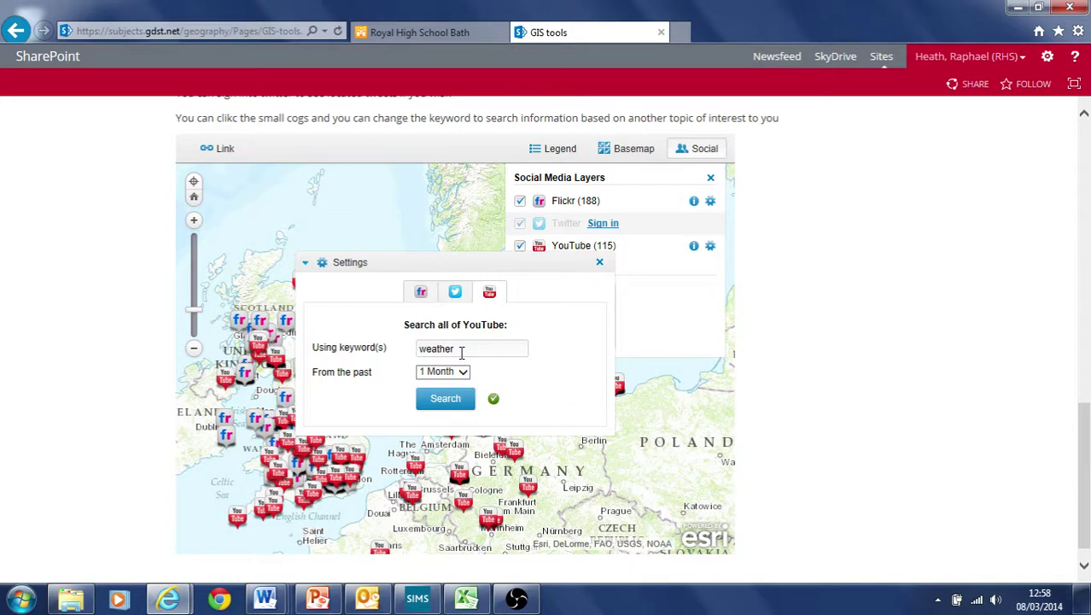
drag(461, 353, 361, 341)
click(600, 265)
drag(390, 350, 461, 298)
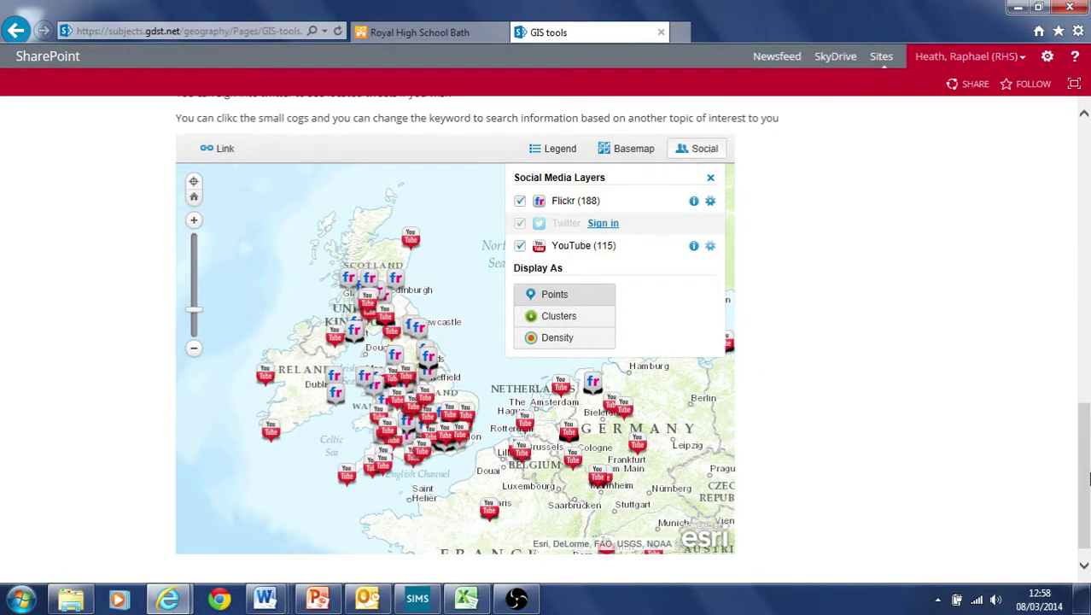
click(559, 341)
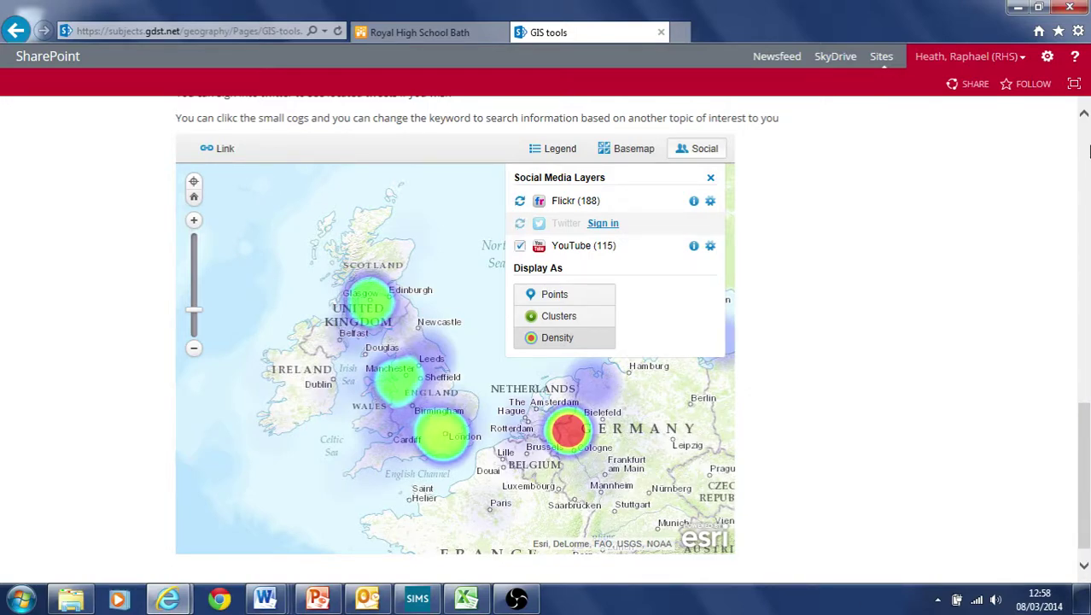
- Leave the GIS tools page for the Essential live web sites page
click(1087, 147)
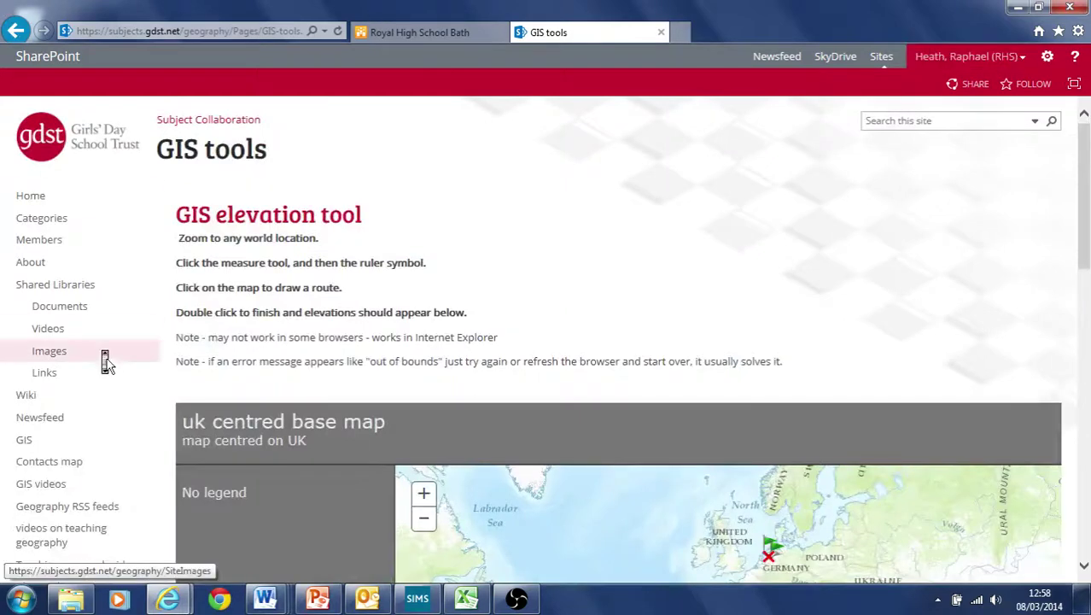
scroll(107, 361, down, 3)
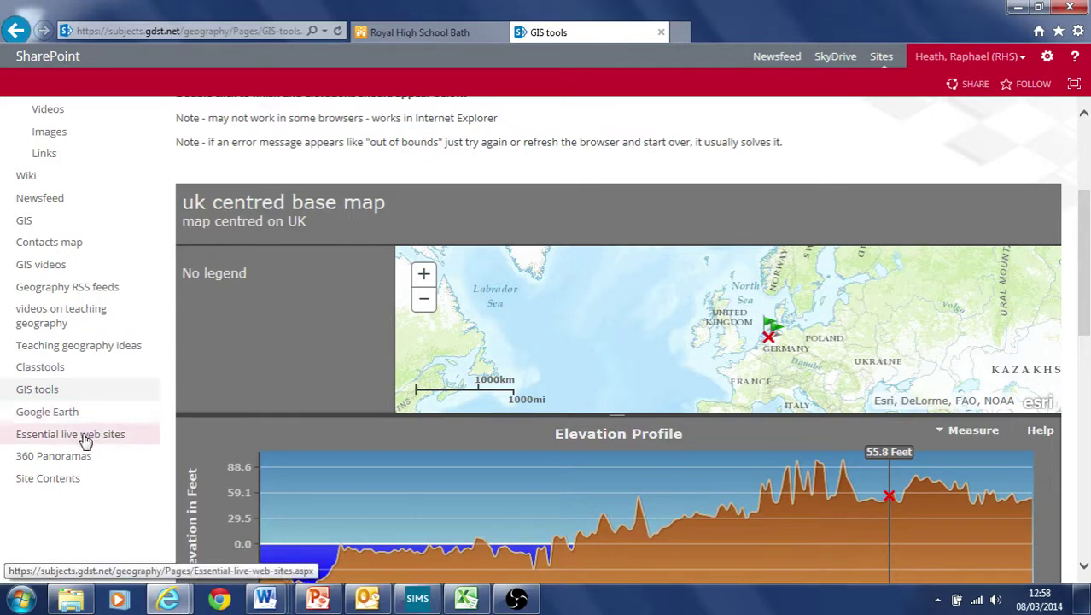
click(85, 440)
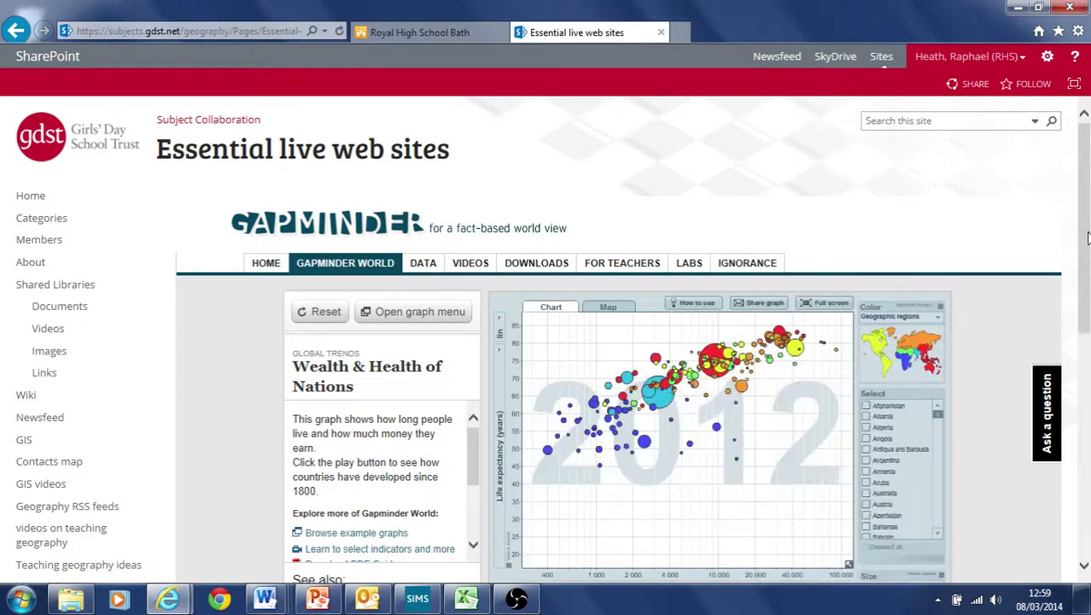
- Set the Gapminder chart's year to 1973 and list the x-axis indicator options
drag(1081, 271, 1085, 302)
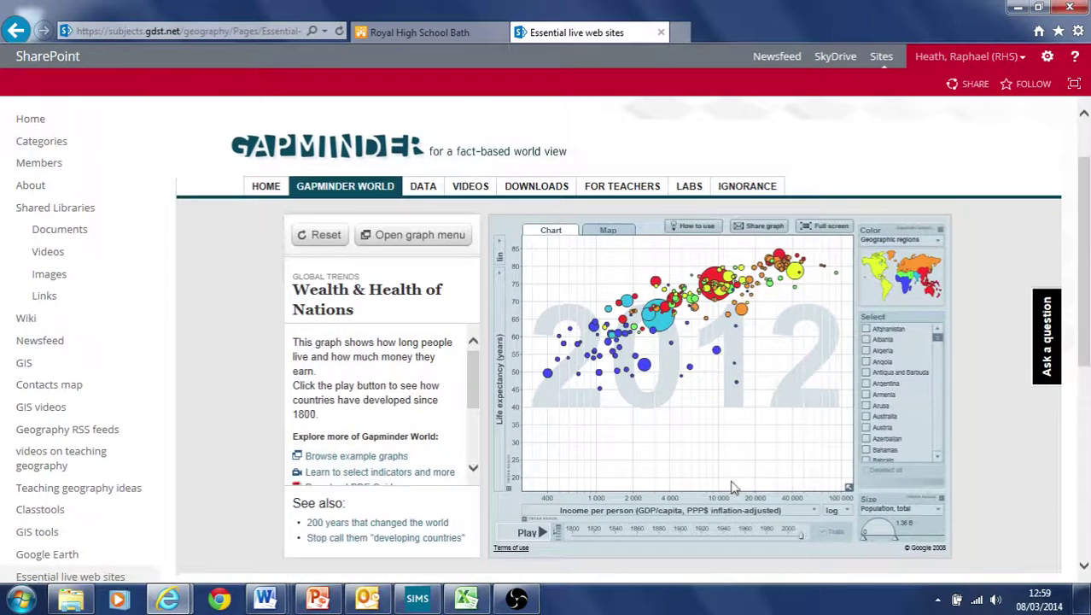
drag(799, 538, 667, 547)
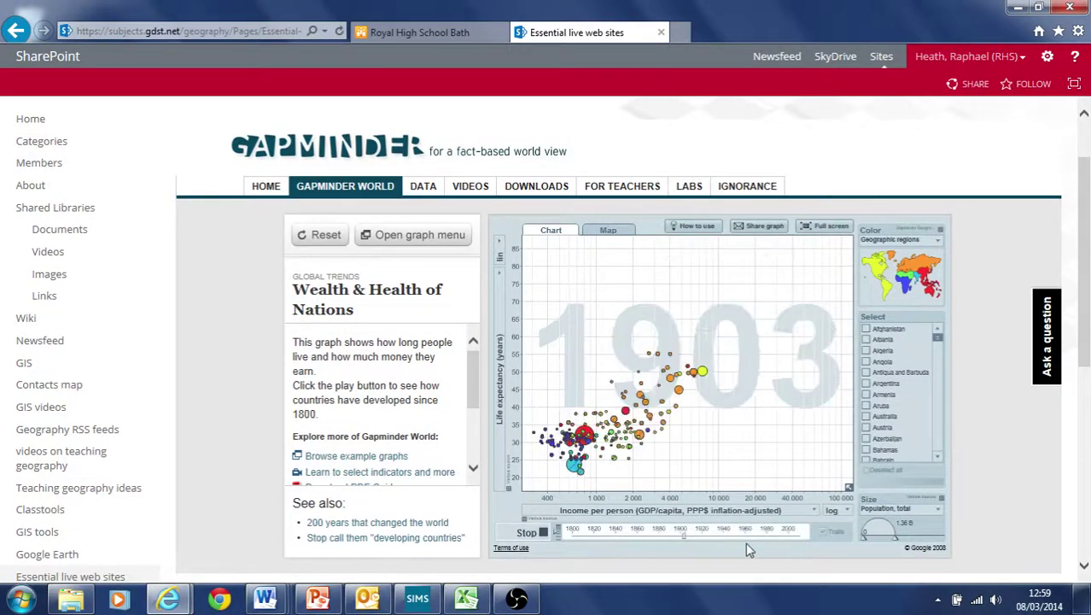
mouse_move(747, 542)
mouse_down()
mouse_move(710, 541)
mouse_move(758, 539)
mouse_up()
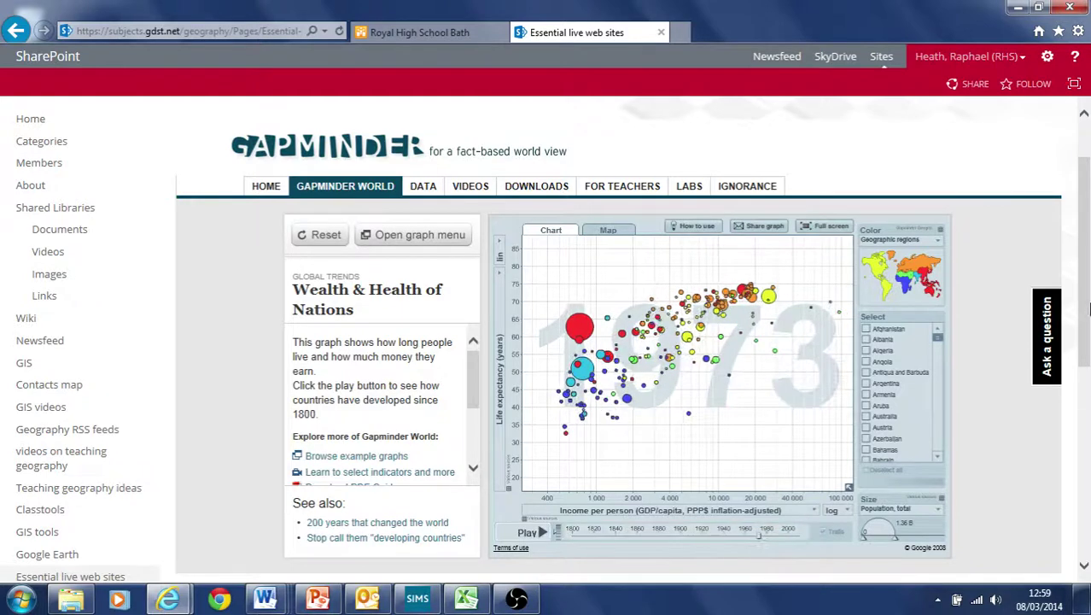
click(814, 510)
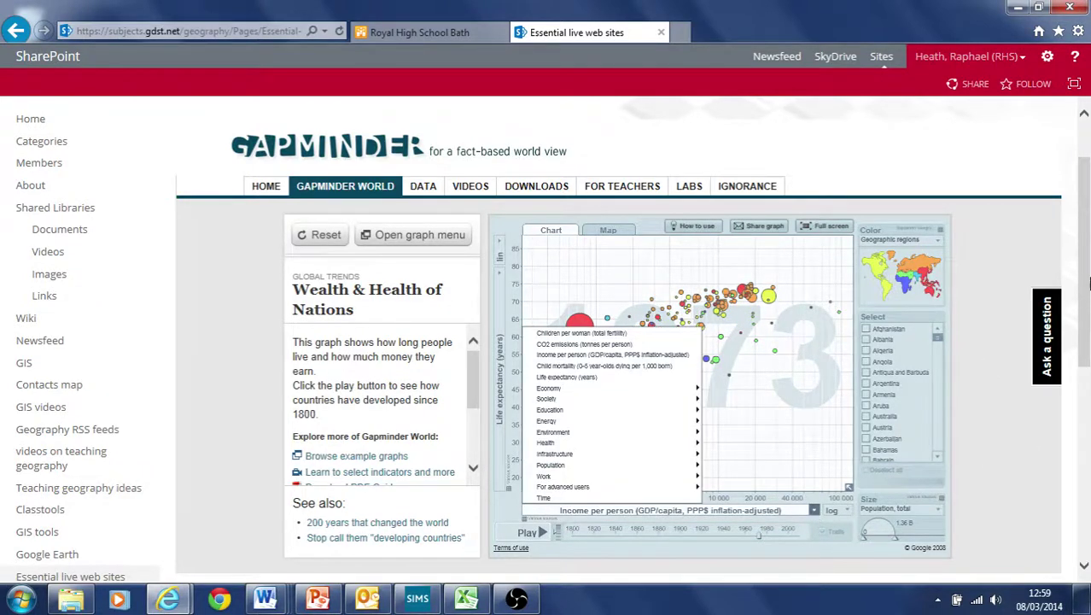
- Scroll past the Worldometers frame and go to the 360 Panoramas page
scroll(880, 415, down, 5)
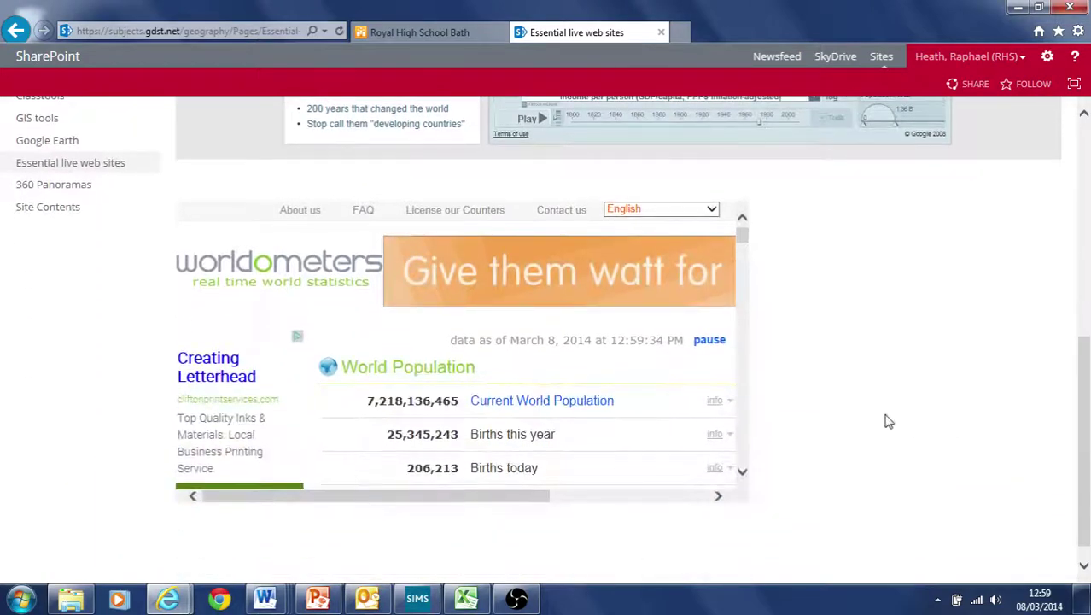
drag(743, 236, 766, 306)
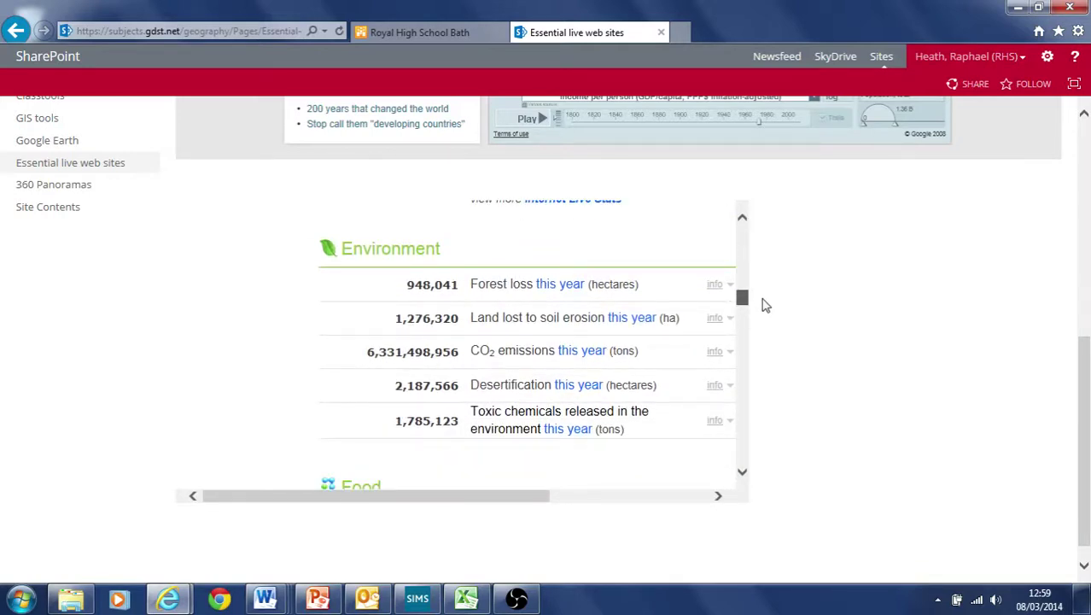
click(49, 195)
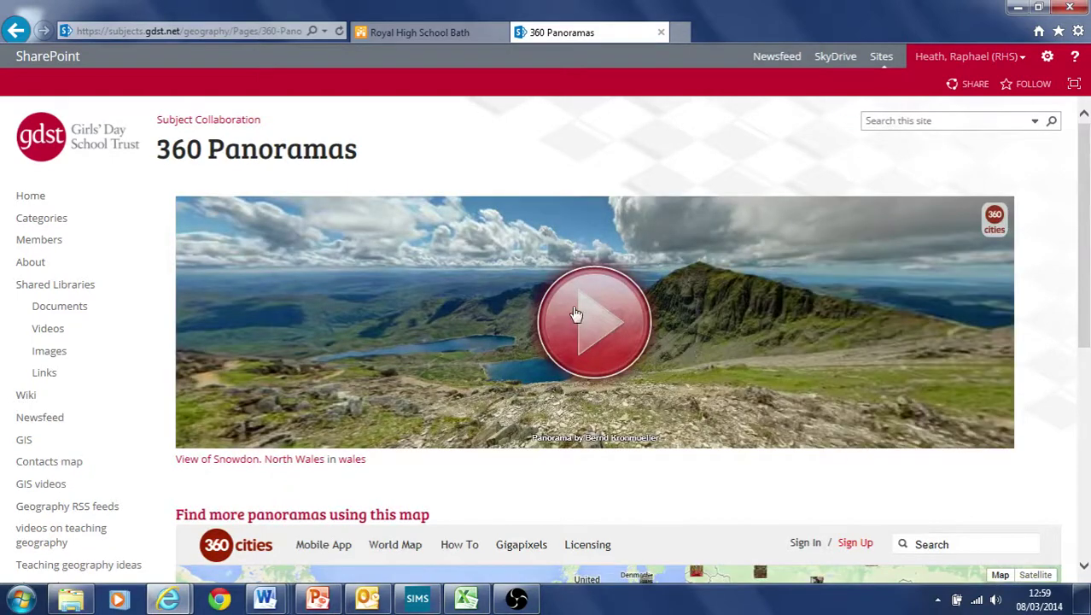
- Load the Snowdon panorama, pan it toward the ridge path, and view the 360cities map below
click(589, 318)
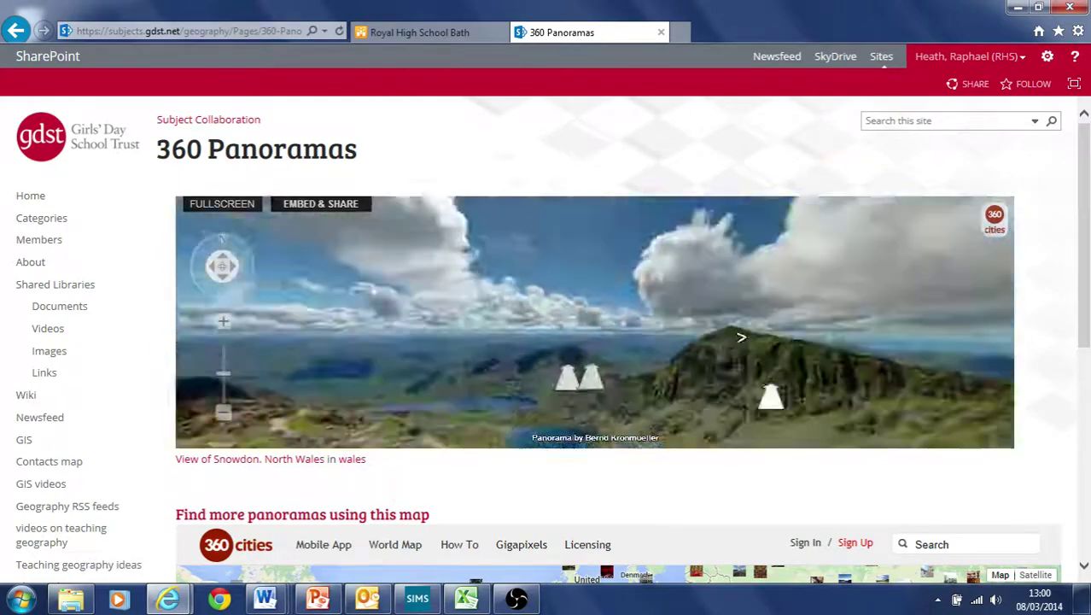
drag(744, 371, 930, 370)
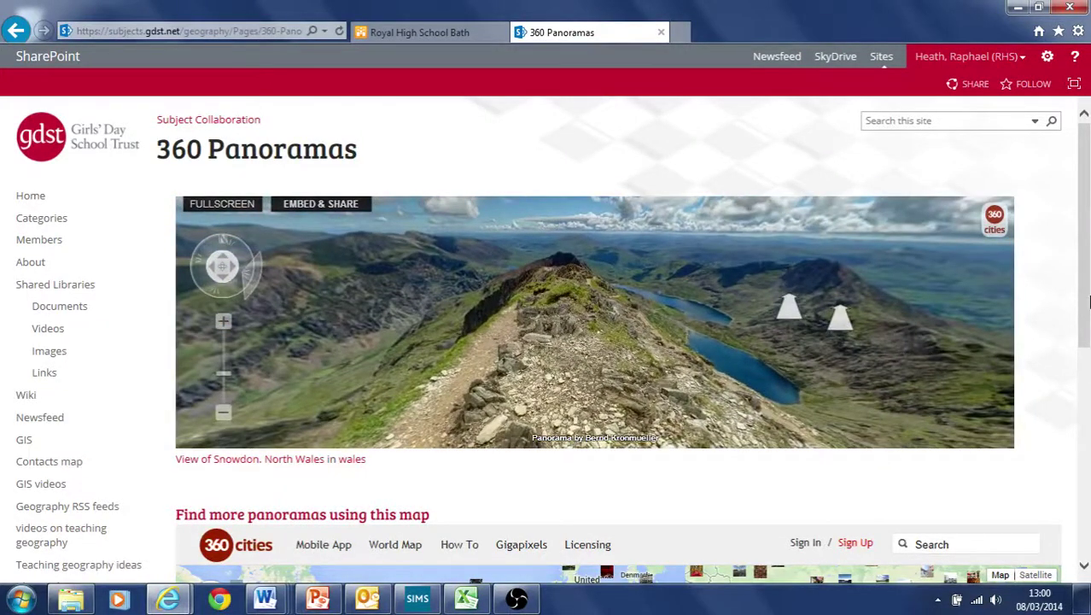
drag(1087, 300, 1087, 477)
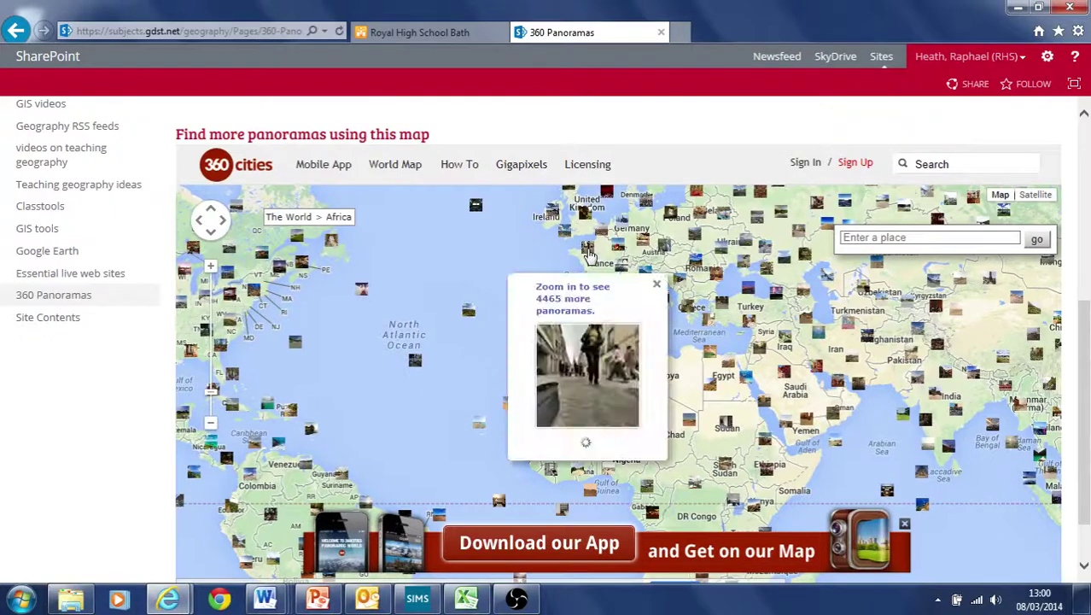
mouse_move(562, 244)
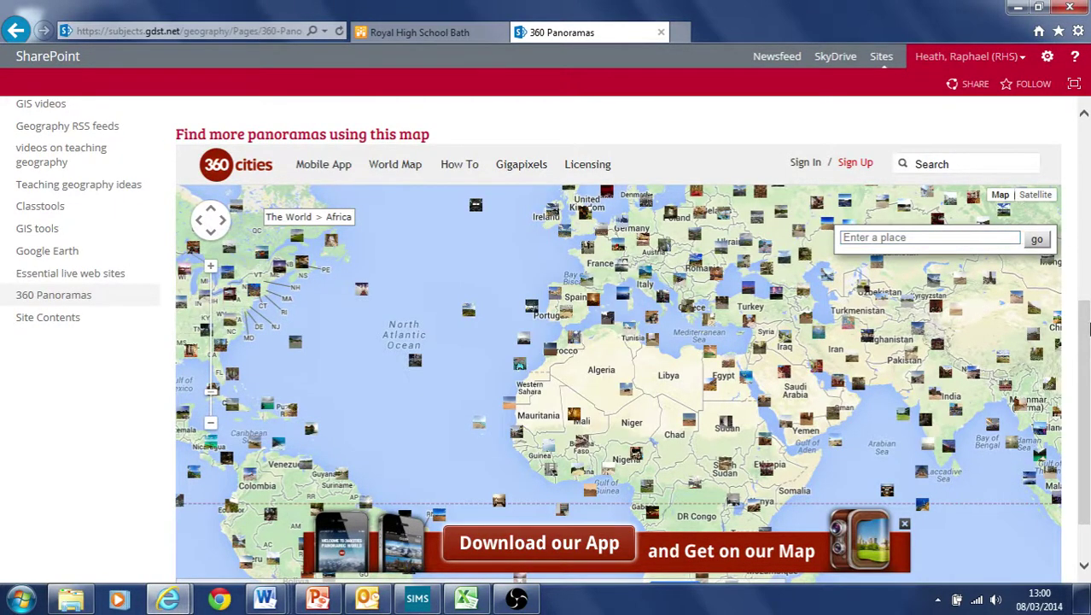
drag(1087, 336, 1087, 151)
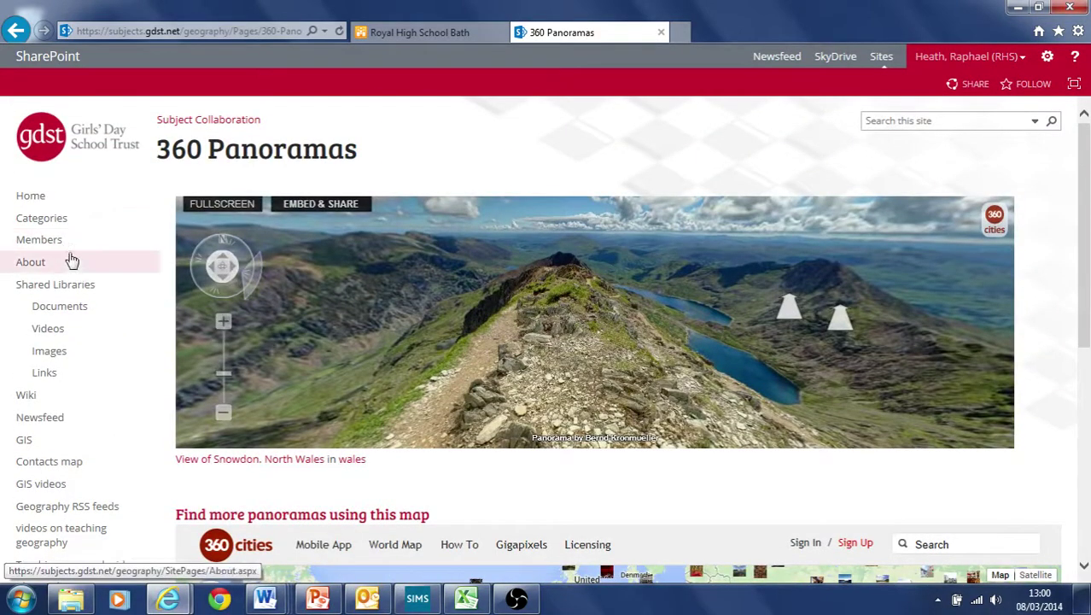
- Go back to the Geography site's Home page
click(38, 205)
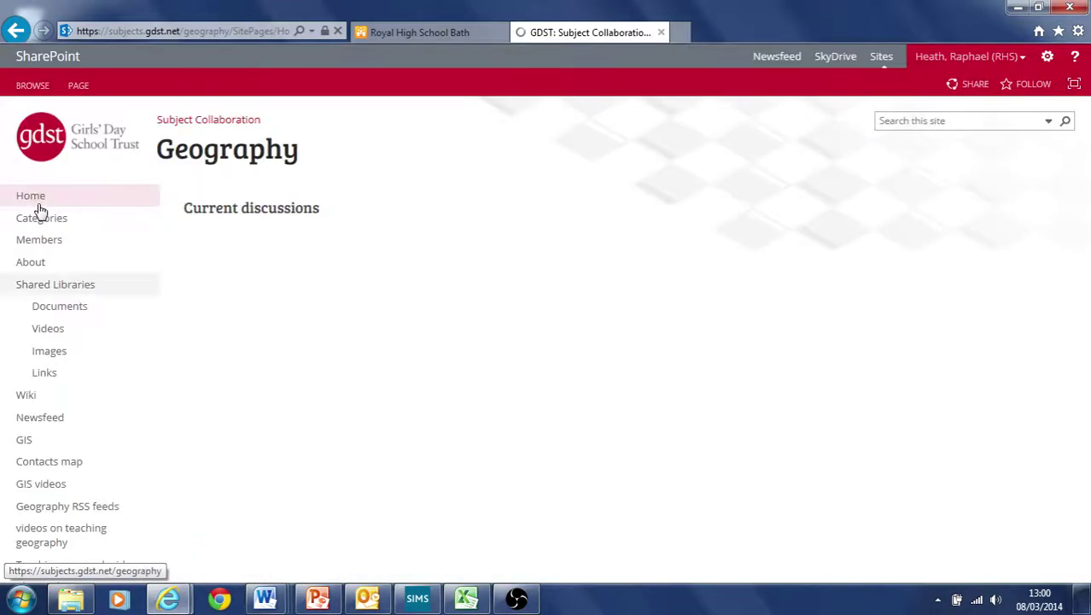